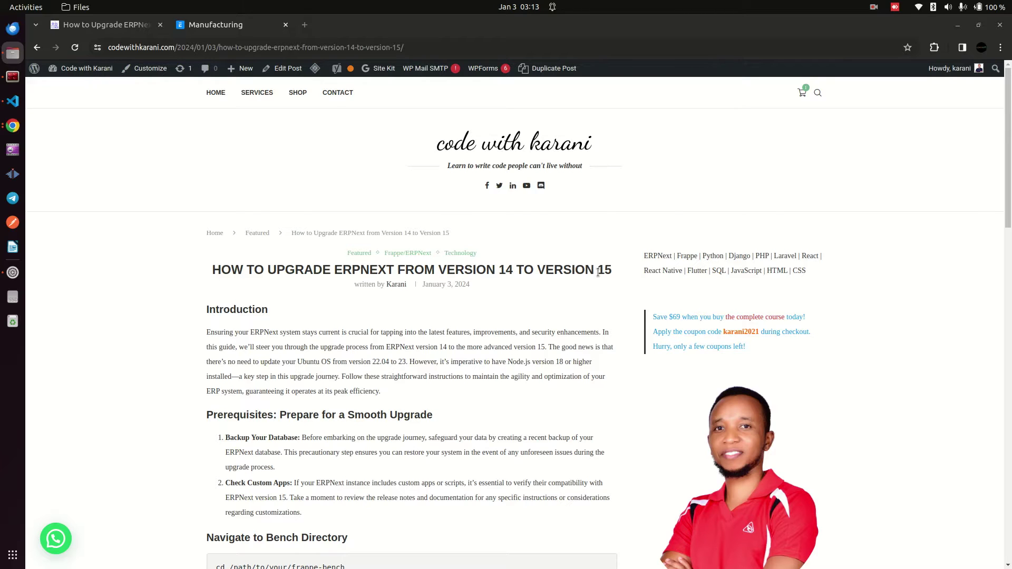
Step: Skim the guide on upgrading ERPNext from version 14 to 15, from the introduction through the Node commands to the verification section
{"action": "scroll", "coordinate": [469, 339], "scroll_direction": "down", "scroll_amount": 1}
{"action": "scroll", "coordinate": [461, 344], "scroll_direction": "up", "scroll_amount": 1}
{"action": "left_click_drag", "start_coordinate": [380, 270], "coordinate": [497, 270]}
{"action": "left_click", "coordinate": [350, 365]}
{"action": "scroll", "coordinate": [315, 403], "scroll_direction": "down", "scroll_amount": 3}
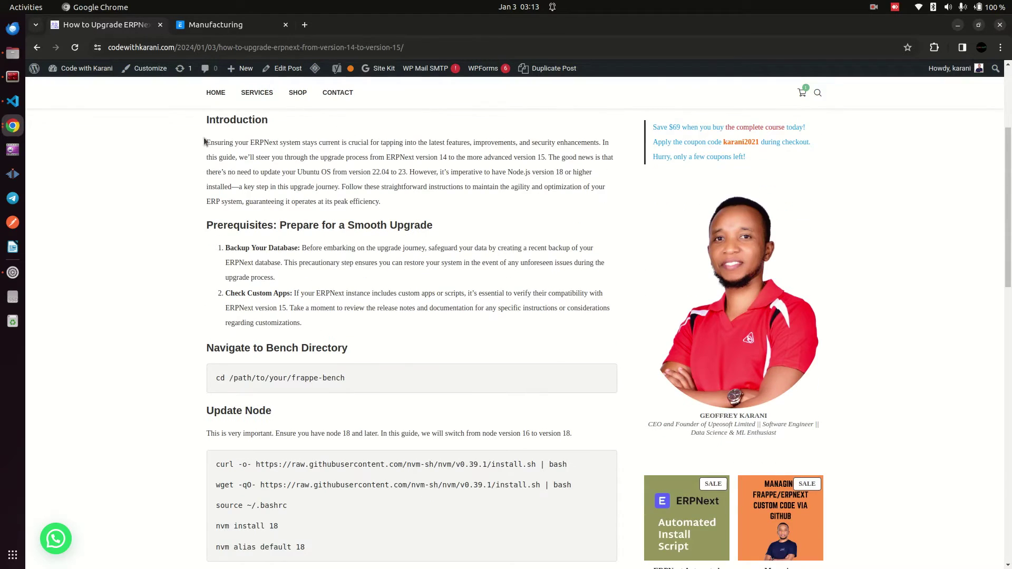
{"action": "left_click_drag", "start_coordinate": [206, 125], "coordinate": [301, 331]}
{"action": "left_click", "coordinate": [391, 312]}
{"action": "scroll", "coordinate": [392, 313], "scroll_direction": "down", "scroll_amount": 1}
{"action": "scroll", "coordinate": [393, 316], "scroll_direction": "down", "scroll_amount": 2}
{"action": "left_click_drag", "start_coordinate": [214, 158], "coordinate": [336, 389]}
{"action": "left_click", "coordinate": [412, 402]}
{"action": "scroll", "coordinate": [440, 401], "scroll_direction": "down", "scroll_amount": 7}
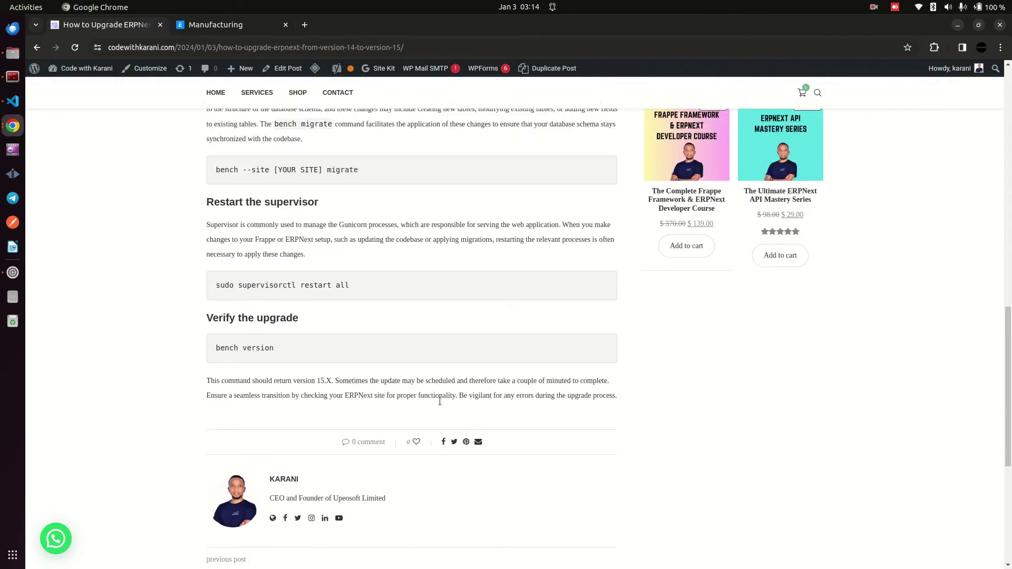
{"action": "scroll", "coordinate": [478, 410], "scroll_direction": "up", "scroll_amount": 12}
{"action": "scroll", "coordinate": [478, 410], "scroll_direction": "down", "scroll_amount": 2}
{"action": "scroll", "coordinate": [478, 409], "scroll_direction": "up", "scroll_amount": 2}
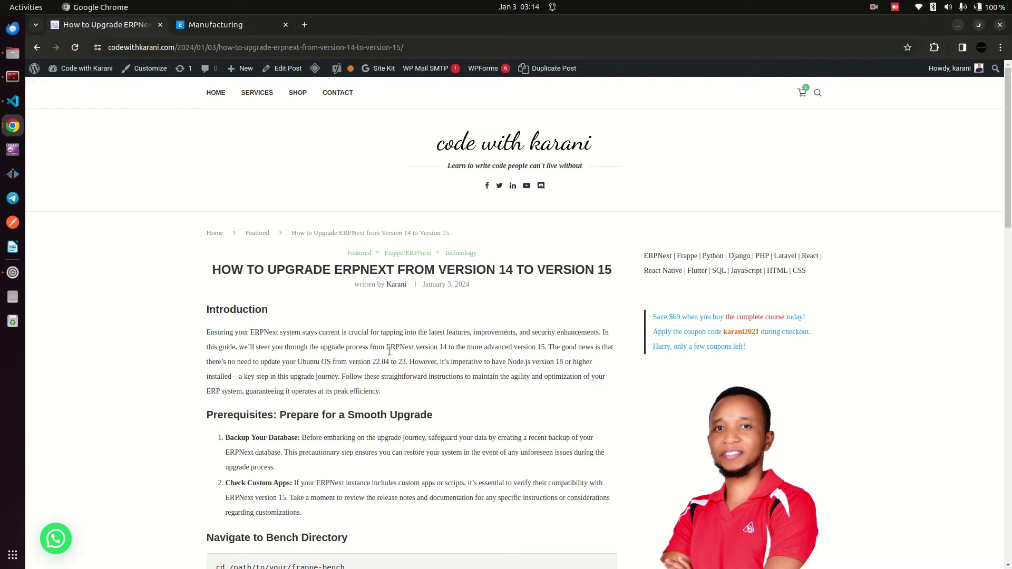
Step: Examine the Ubuntu and Node.js version requirements in the guide's introduction
{"action": "mouse_move", "coordinate": [405, 364]}
{"action": "left_mouse_down"}
{"action": "mouse_move", "coordinate": [342, 348]}
{"action": "mouse_move", "coordinate": [407, 364]}
{"action": "mouse_move", "coordinate": [389, 364]}
{"action": "left_mouse_up"}
{"action": "left_click", "coordinate": [405, 379]}
{"action": "left_click", "coordinate": [416, 372]}
{"action": "left_click", "coordinate": [524, 347]}
{"action": "left_click_drag", "start_coordinate": [556, 362], "coordinate": [563, 363]}
{"action": "left_click", "coordinate": [378, 364]}
{"action": "left_click_drag", "start_coordinate": [556, 363], "coordinate": [563, 365]}
{"action": "left_click", "coordinate": [560, 364]}
{"action": "left_click_drag", "start_coordinate": [558, 363], "coordinate": [561, 363]}
Step: Switch to the Terminator terminal and enlarge its text for readability
{"action": "left_click", "coordinate": [12, 77]}
{"action": "key", "text": "ctrl+plus"}
{"action": "key", "text": "ctrl+plus"}
{"action": "key", "text": "ctrl+plus"}
{"action": "key", "text": "ctrl+plus"}
{"action": "key", "text": "ctrl+plus"}
{"action": "key", "text": "ctrl+plus"}
{"action": "key", "text": "ctrl+plus"}
{"action": "key", "text": "ctrl+plus"}
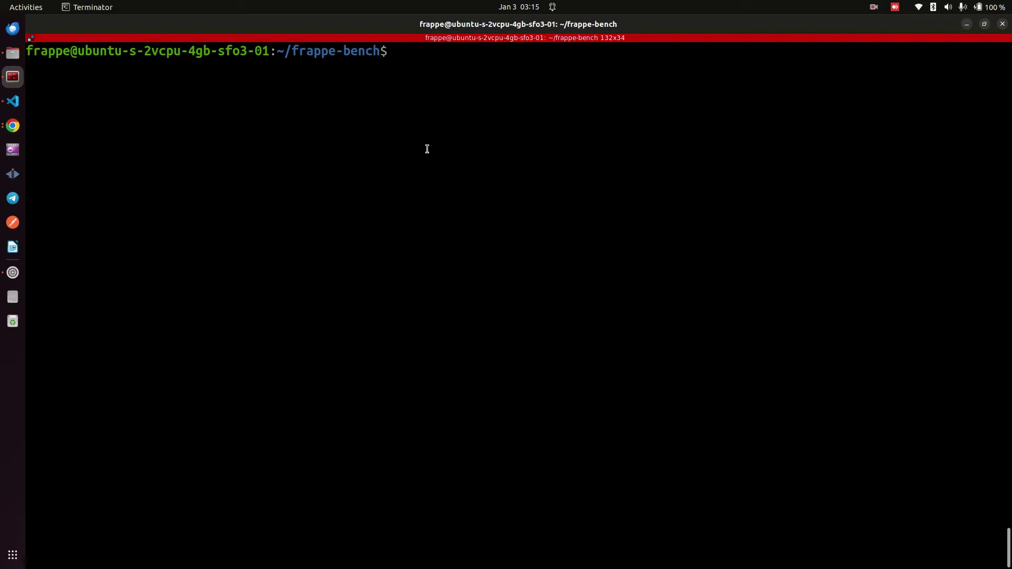
Step: Check the server's Node version with node -v and its Ubuntu release with cat /etc/os-release
{"action": "type", "text": "node -v"}
{"action": "key", "text": "Return"}
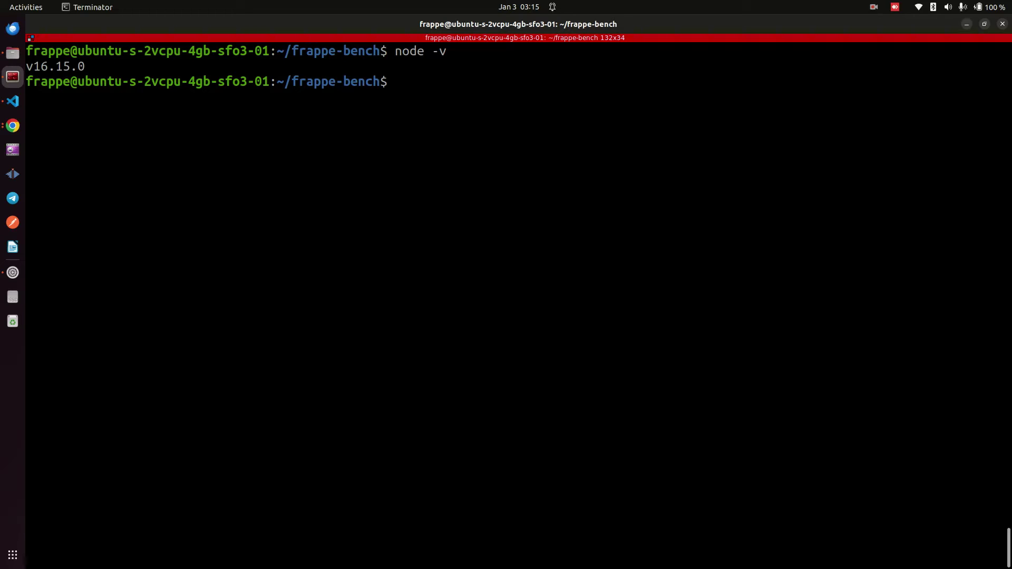
{"action": "type", "text": "cat /etc/os-re"}
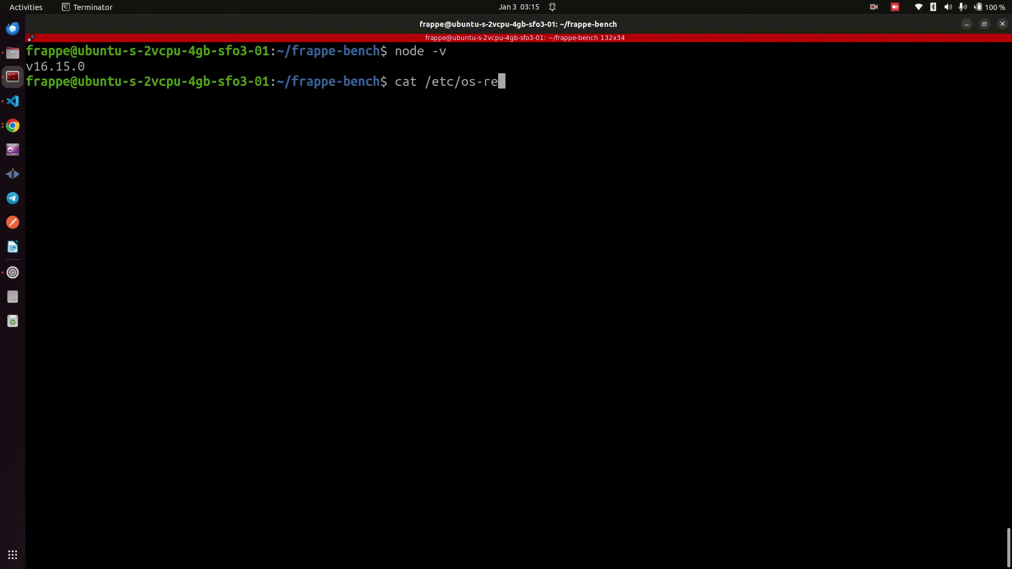
{"action": "key", "text": "Tab"}
{"action": "key", "text": "Return"}
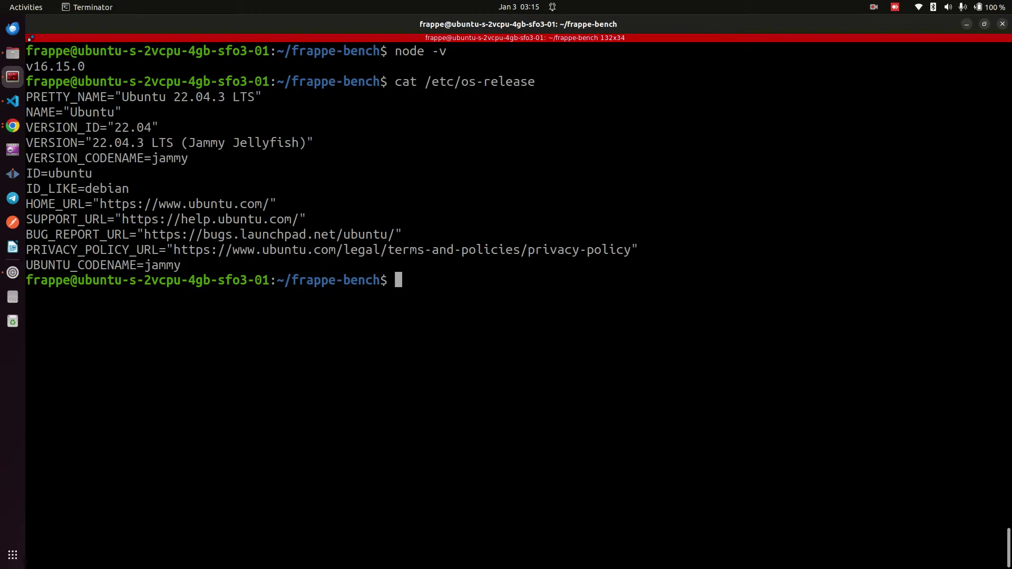
{"action": "left_click_drag", "start_coordinate": [114, 127], "coordinate": [180, 128]}
{"action": "left_click", "coordinate": [422, 266]}
Step: Try to query the Python version with python -v and python3 -v
{"action": "type", "text": "python -v"}
{"action": "key", "text": "Return"}
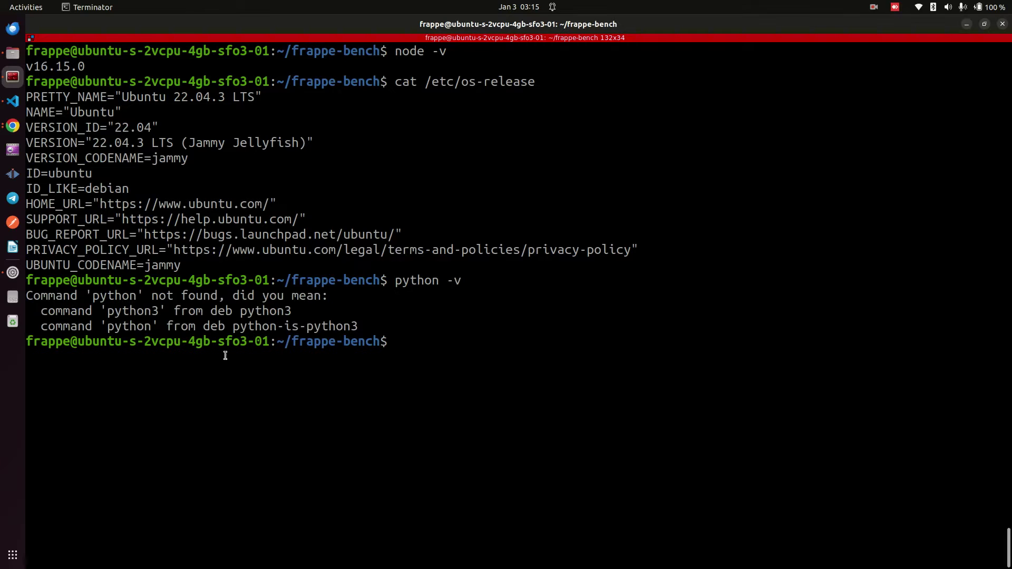
{"action": "key", "text": "Up"}
{"action": "key", "text": "Left"}
{"action": "key", "text": "Left"}
{"action": "key", "text": "Left"}
{"action": "type", "text": "3"}
{"action": "key", "text": "Return"}
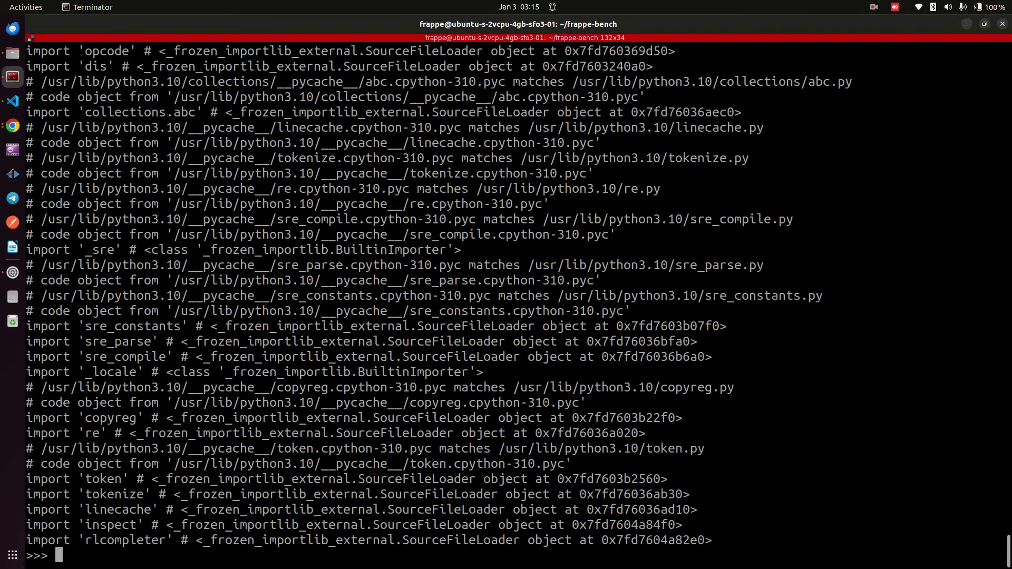
Step: Leave the interactive Python interpreter and return to the shell using exit()
{"action": "key", "text": "ctrl+c"}
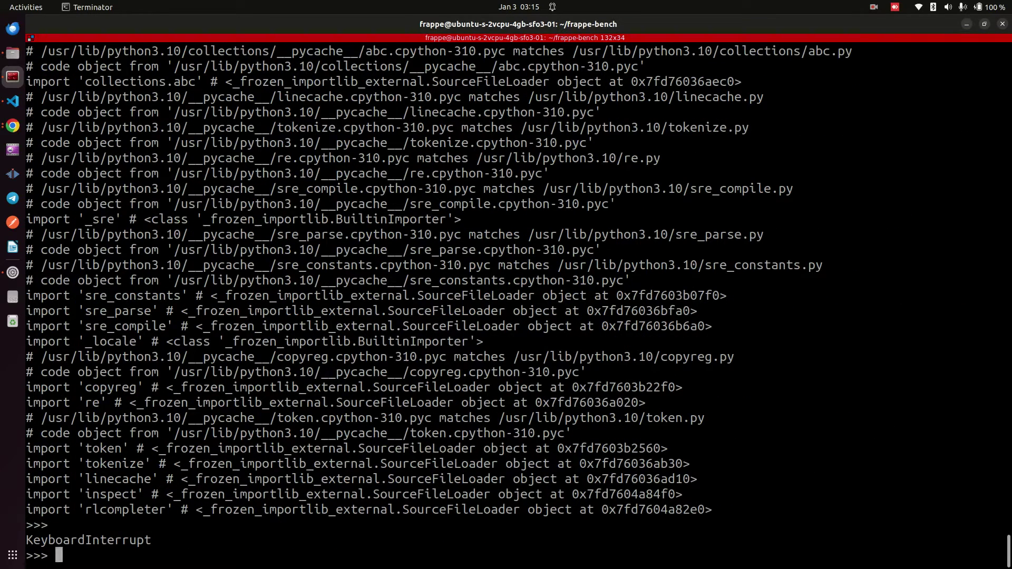
{"action": "type", "text": "exit"}
{"action": "key", "text": "Return"}
{"action": "type", "text": "exit()"}
{"action": "key", "text": "Return"}
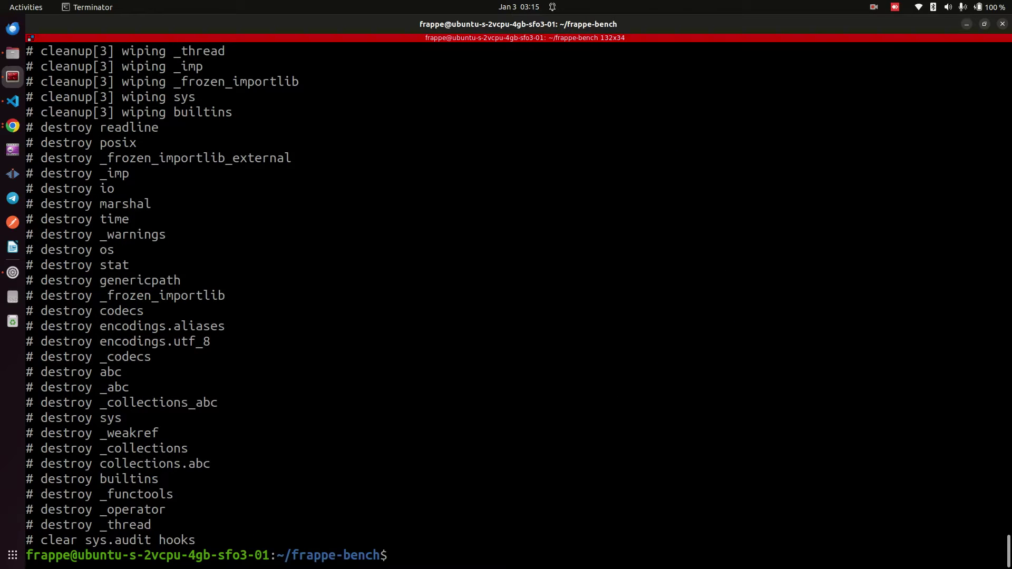
Step: Check the installed Python version with python3 --version
{"action": "type", "text": "python3 --version"}
{"action": "key", "text": "Return"}
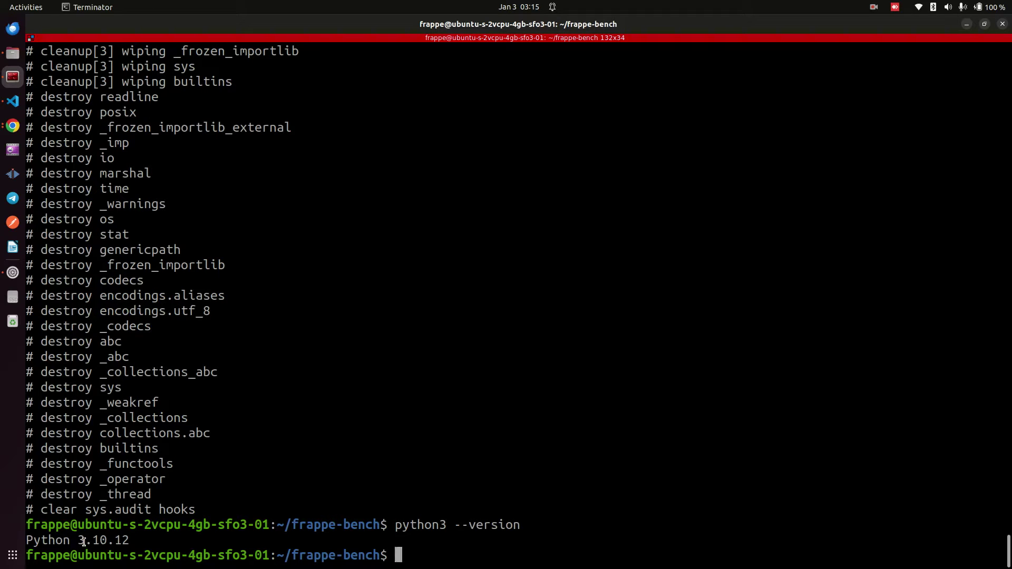
{"action": "left_click_drag", "start_coordinate": [78, 541], "coordinate": [128, 536]}
{"action": "left_click", "coordinate": [133, 533]}
{"action": "left_click", "coordinate": [100, 540]}
{"action": "left_click", "coordinate": [70, 543]}
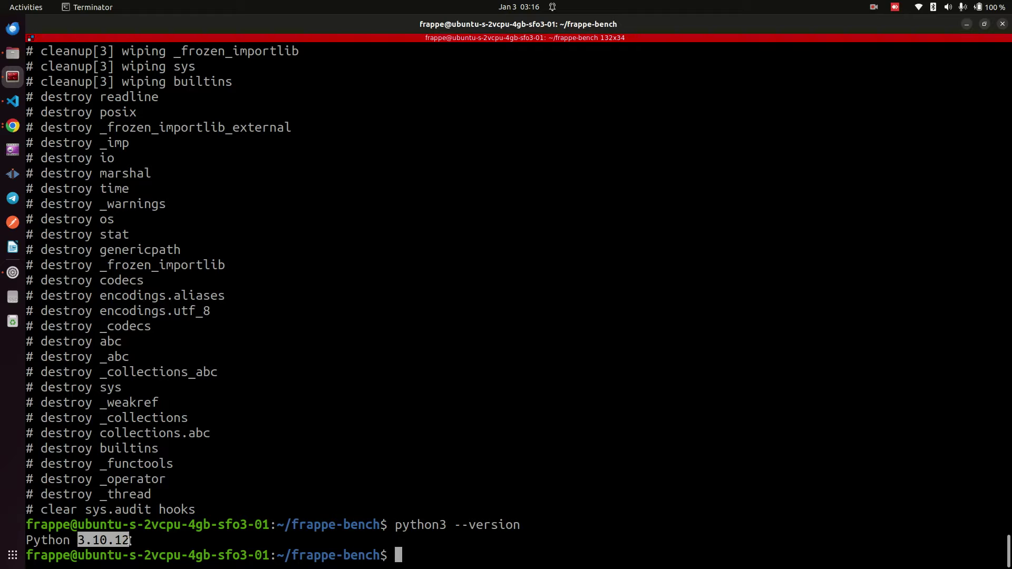
{"action": "left_click", "coordinate": [270, 423]}
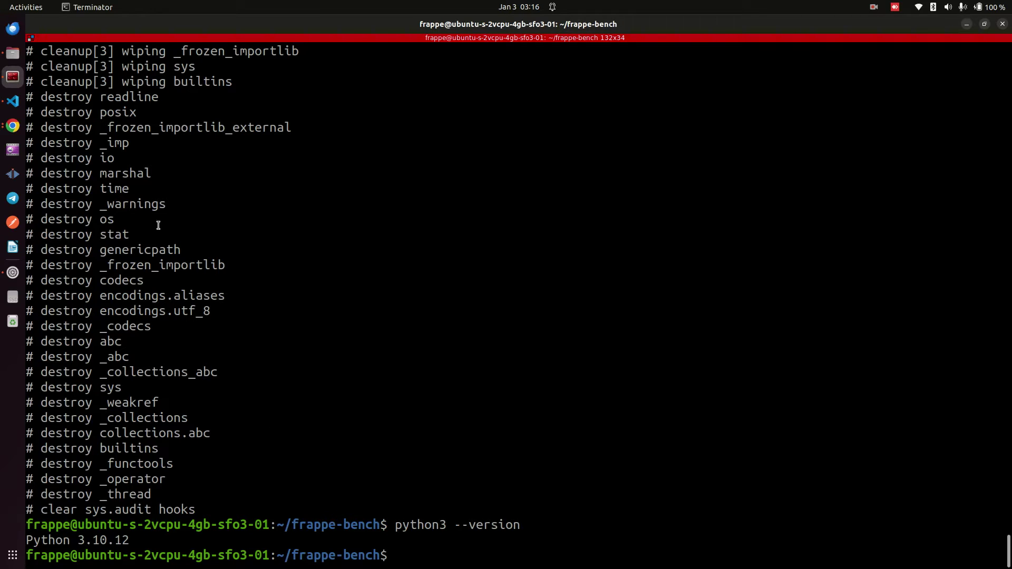
Step: Switch to Chrome, show the ERPNext site's Manufacturing workspace, and examine the site's address
{"action": "left_click", "coordinate": [13, 125]}
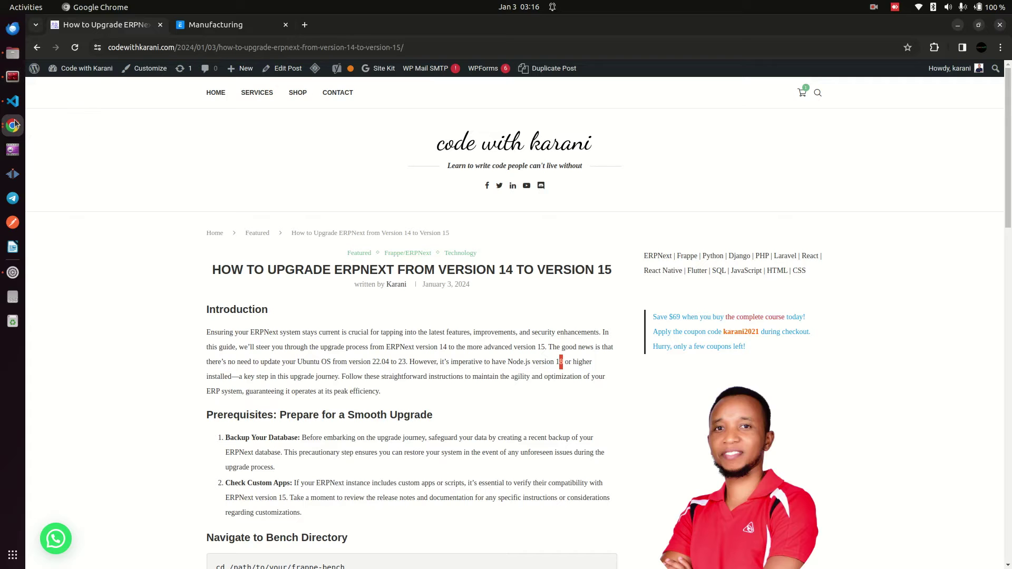
{"action": "left_click", "coordinate": [221, 31]}
{"action": "right_click", "coordinate": [119, 156]}
{"action": "left_click", "coordinate": [158, 201]}
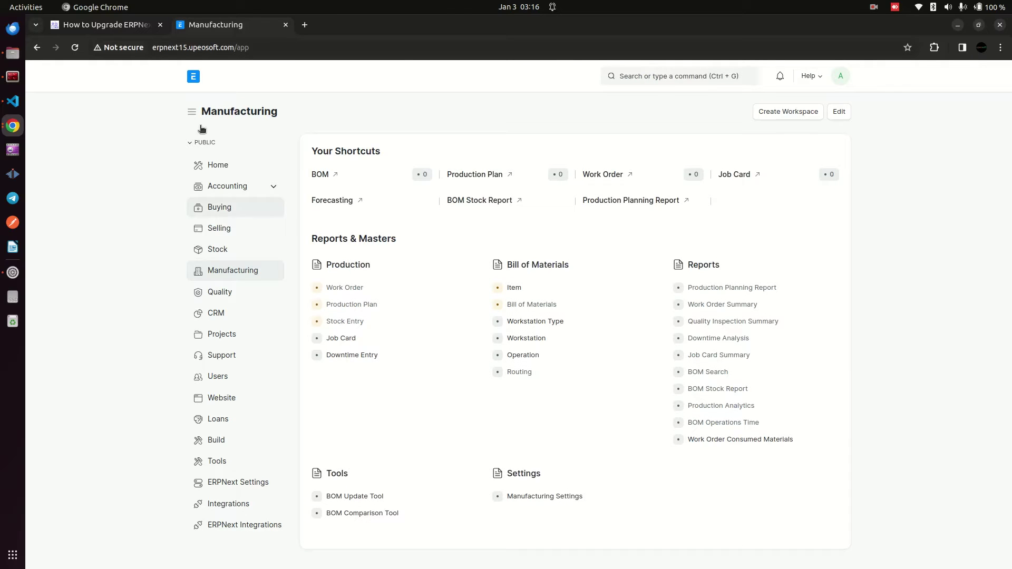
{"action": "double_click", "coordinate": [169, 48]}
{"action": "triple_click", "coordinate": [213, 47]}
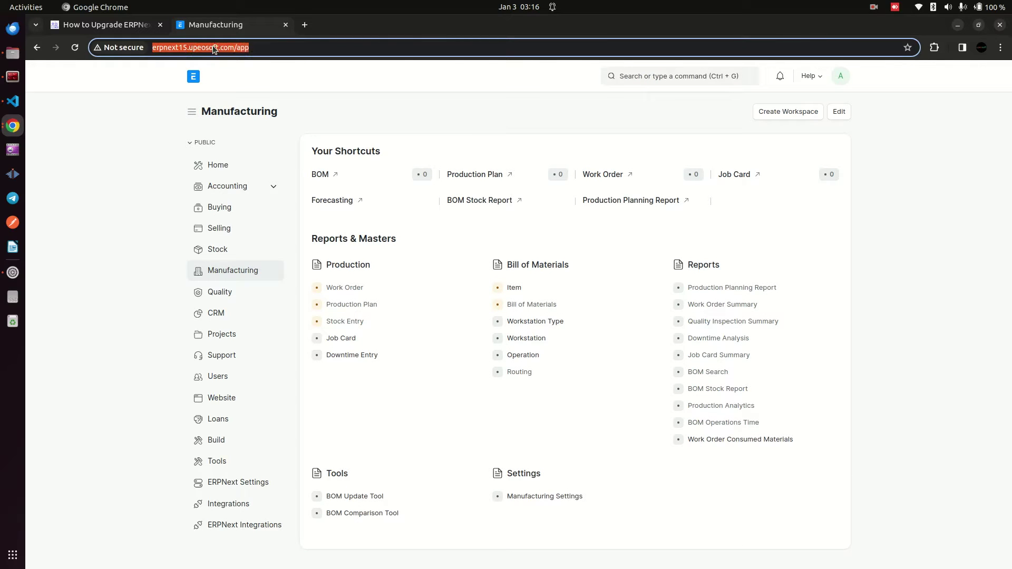
{"action": "left_click", "coordinate": [137, 120]}
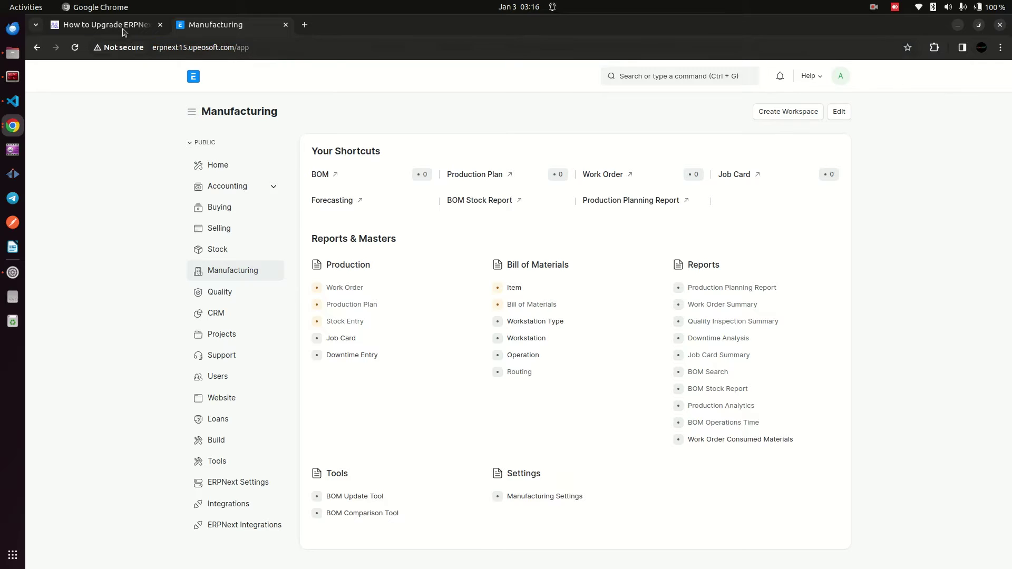
{"action": "double_click", "coordinate": [169, 48]}
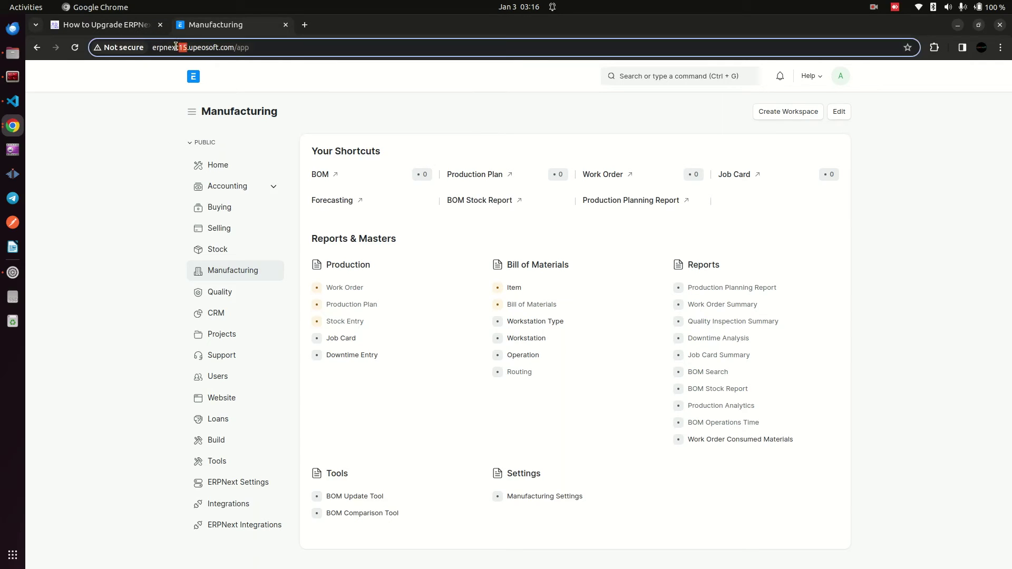
{"action": "left_click", "coordinate": [123, 176]}
{"action": "left_click_drag", "start_coordinate": [165, 47], "coordinate": [262, 45]}
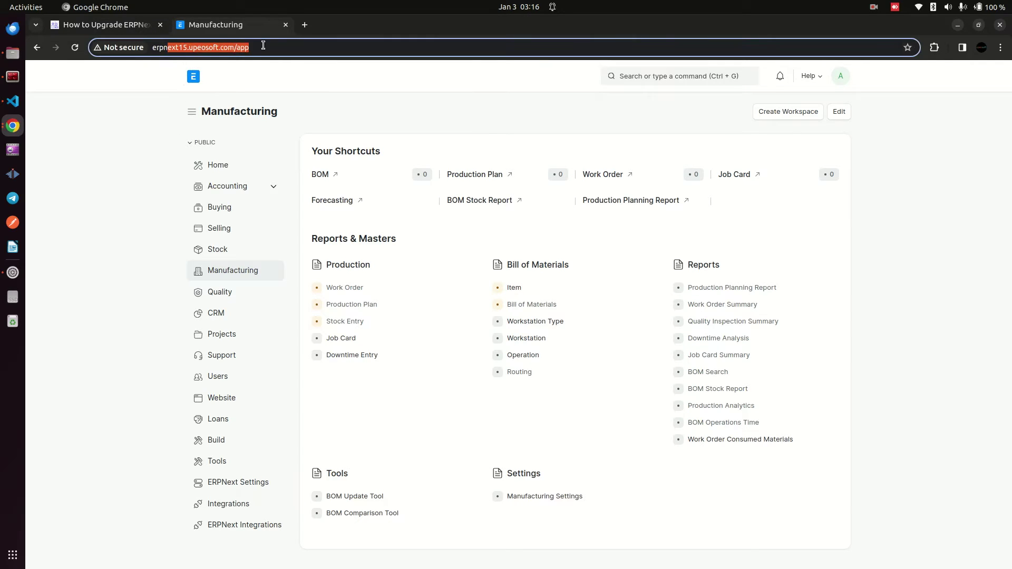
{"action": "double_click", "coordinate": [181, 46]}
{"action": "left_click", "coordinate": [169, 79]}
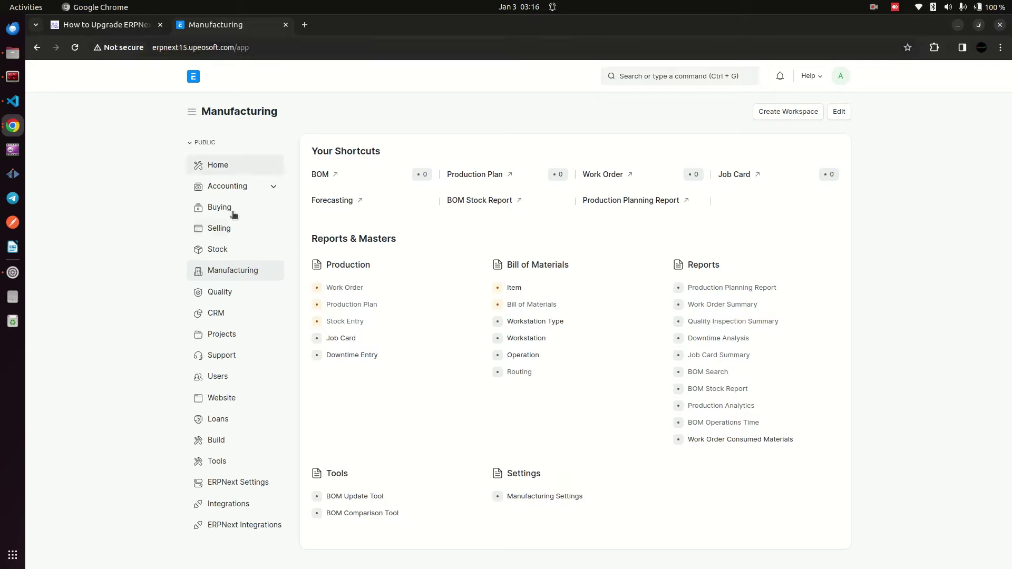
Step: Open the ERPNext site's About information and examine the installed app versions
{"action": "left_click", "coordinate": [810, 78]}
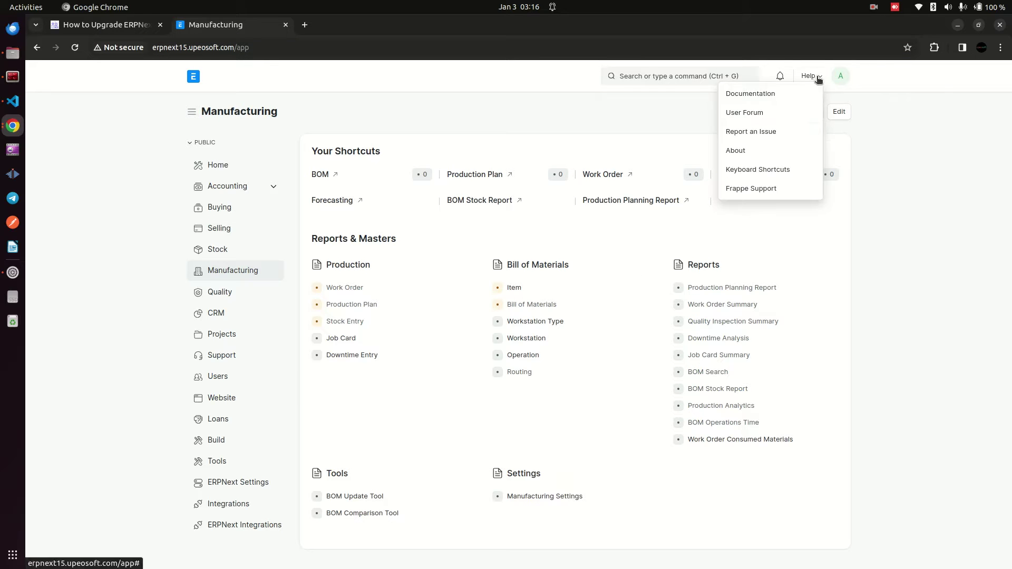
{"action": "left_click", "coordinate": [760, 153]}
{"action": "left_click_drag", "start_coordinate": [411, 242], "coordinate": [443, 245]}
Step: Switch back to Terminator and list the installed app versions with bench version
{"action": "left_click", "coordinate": [13, 77]}
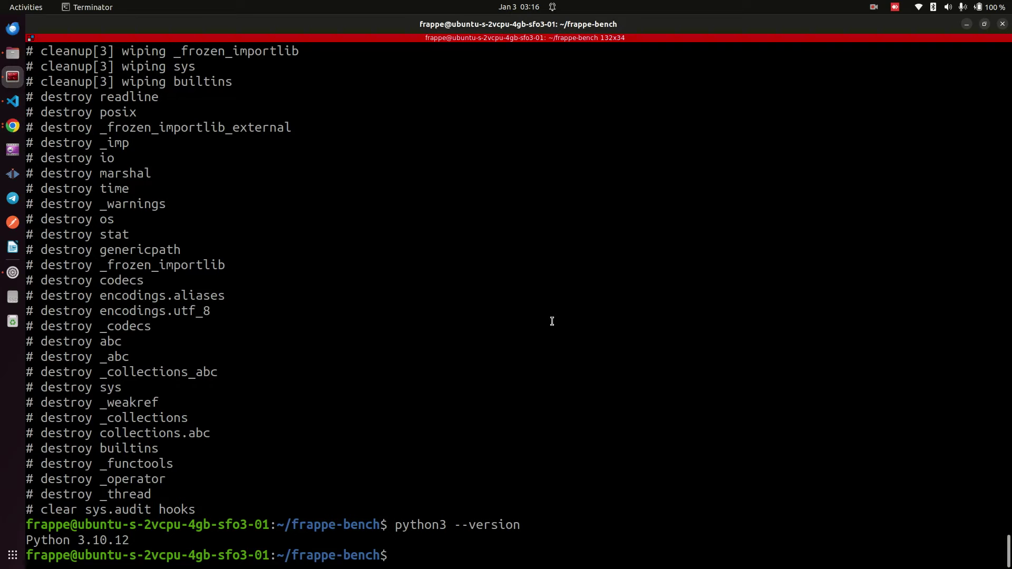
{"action": "type", "text": "bench version"}
{"action": "key", "text": "Return"}
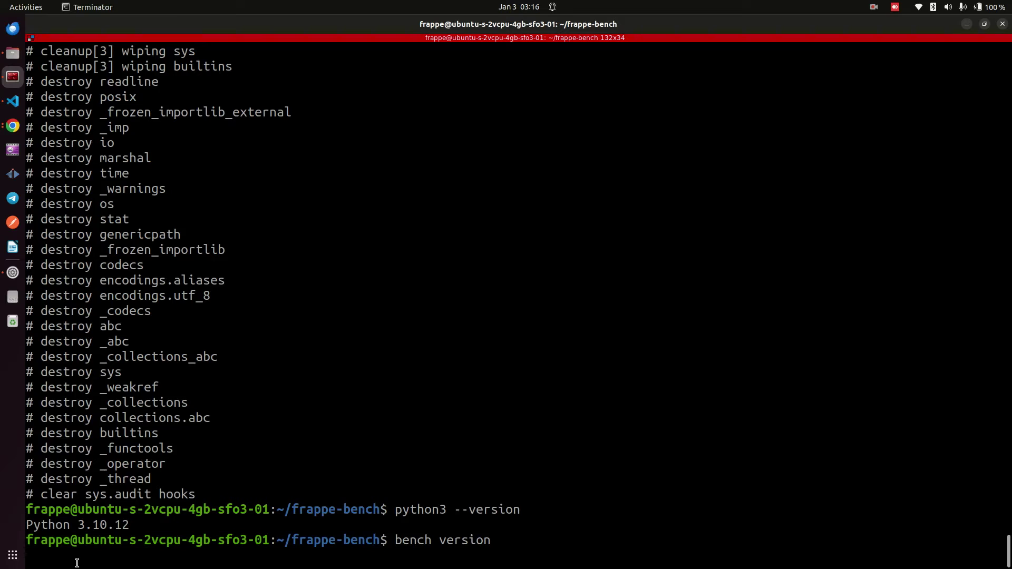
{"action": "left_click_drag", "start_coordinate": [83, 522], "coordinate": [114, 524]}
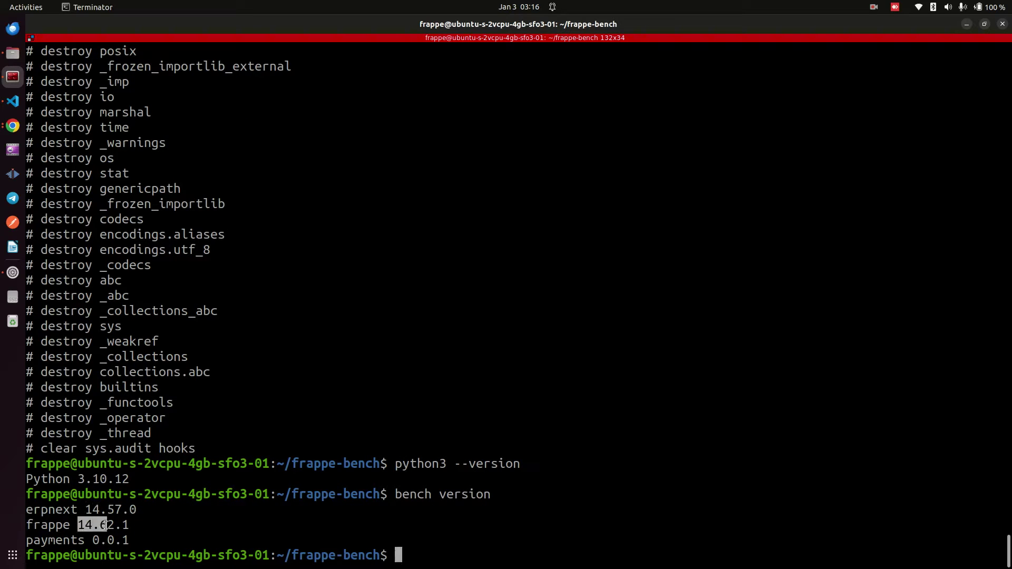
{"action": "left_click_drag", "start_coordinate": [56, 540], "coordinate": [27, 510]}
{"action": "left_click", "coordinate": [99, 534]}
{"action": "left_click", "coordinate": [27, 509]}
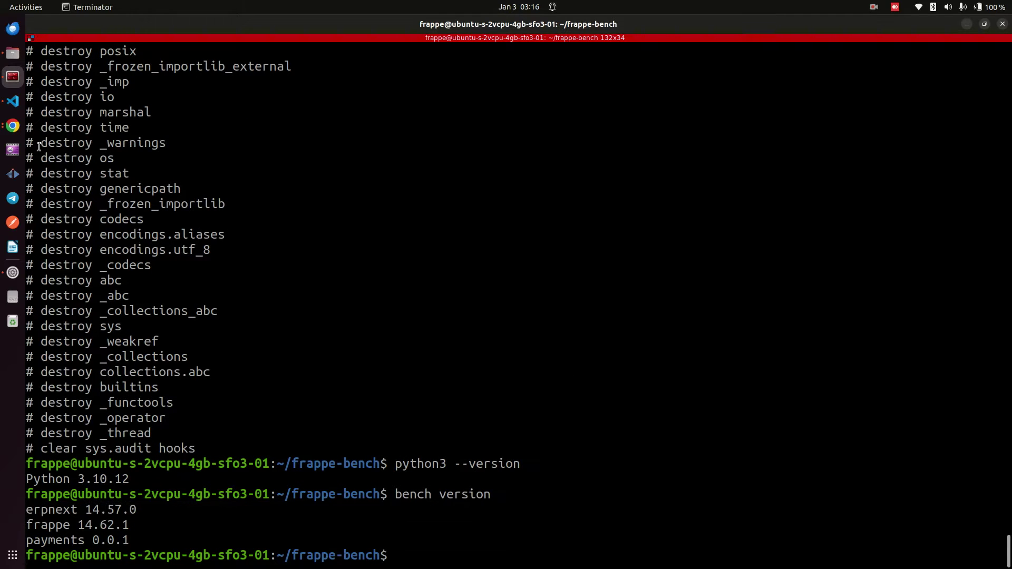
Step: Tile the upgrade guide in Chrome beside the terminal, widen the terminal's share of the screen, and clear its output
{"action": "left_click", "coordinate": [664, 26]}
{"action": "left_click_drag", "start_coordinate": [664, 26], "coordinate": [1011, 559]}
{"action": "left_click", "coordinate": [103, 117]}
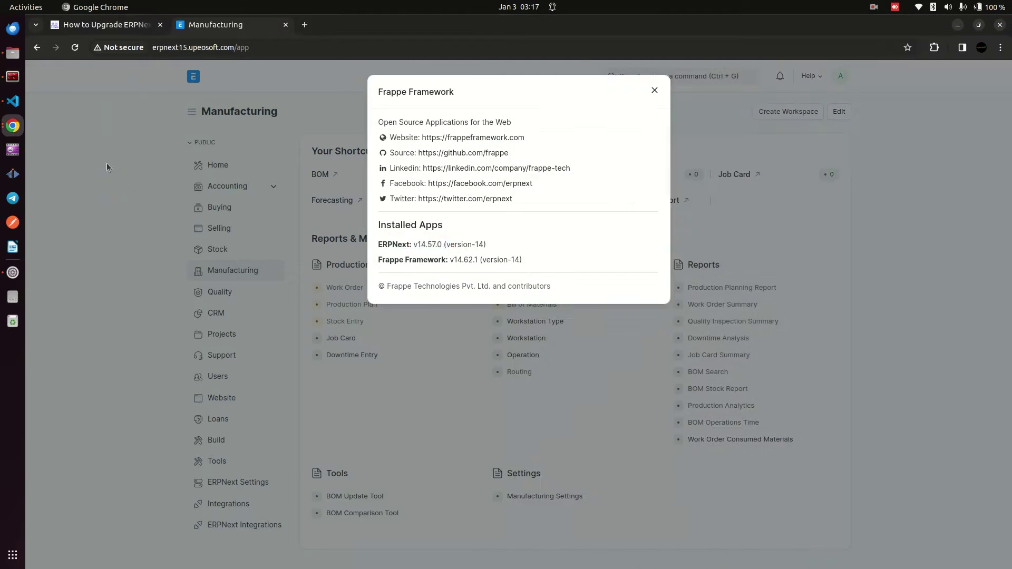
{"action": "left_click", "coordinate": [100, 25]}
{"action": "left_click_drag", "start_coordinate": [651, 35], "coordinate": [2, 543]}
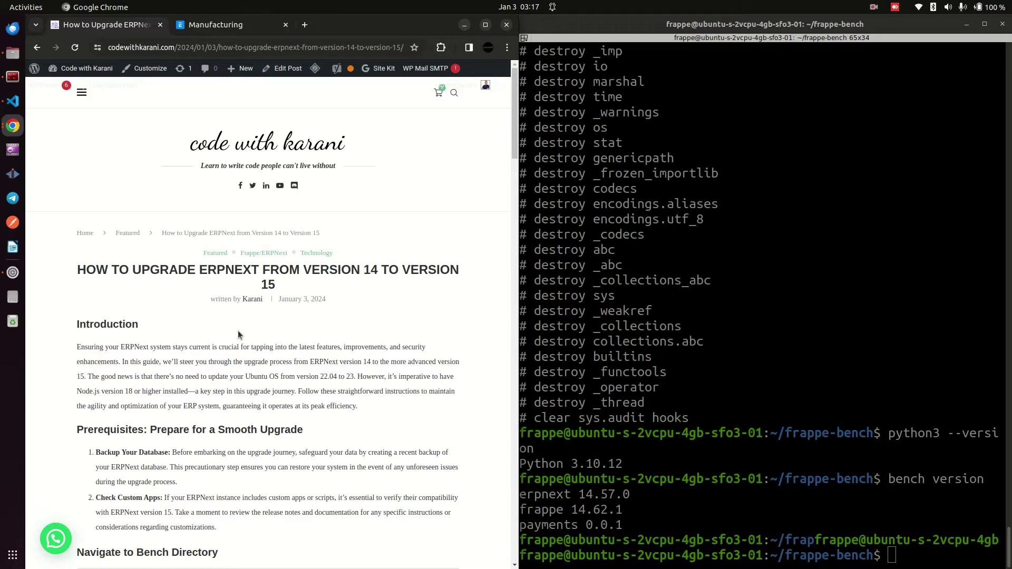
{"action": "left_click_drag", "start_coordinate": [519, 324], "coordinate": [319, 324]}
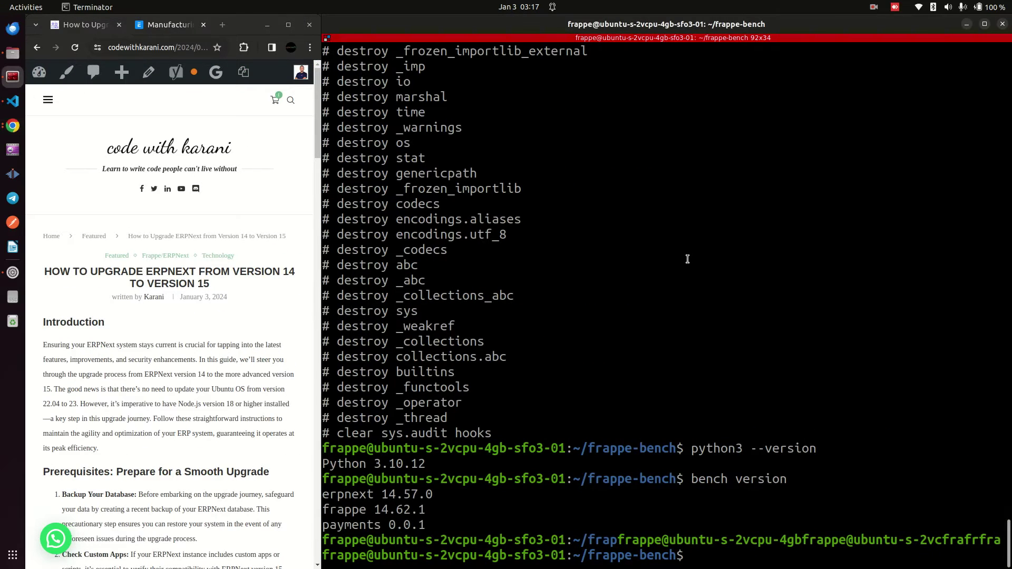
{"action": "key", "text": "ctrl+l"}
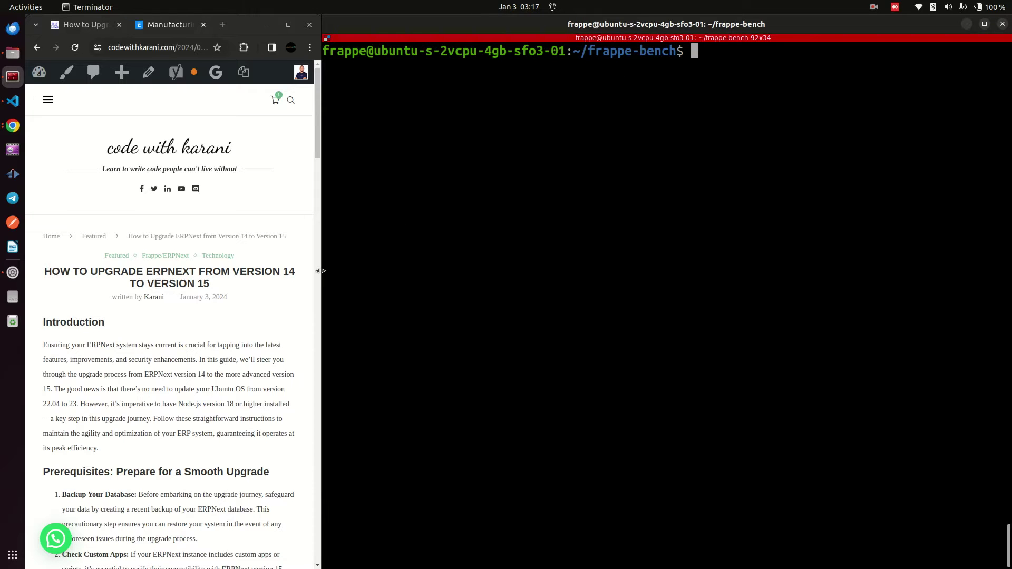
{"action": "left_click_drag", "start_coordinate": [320, 271], "coordinate": [301, 271]}
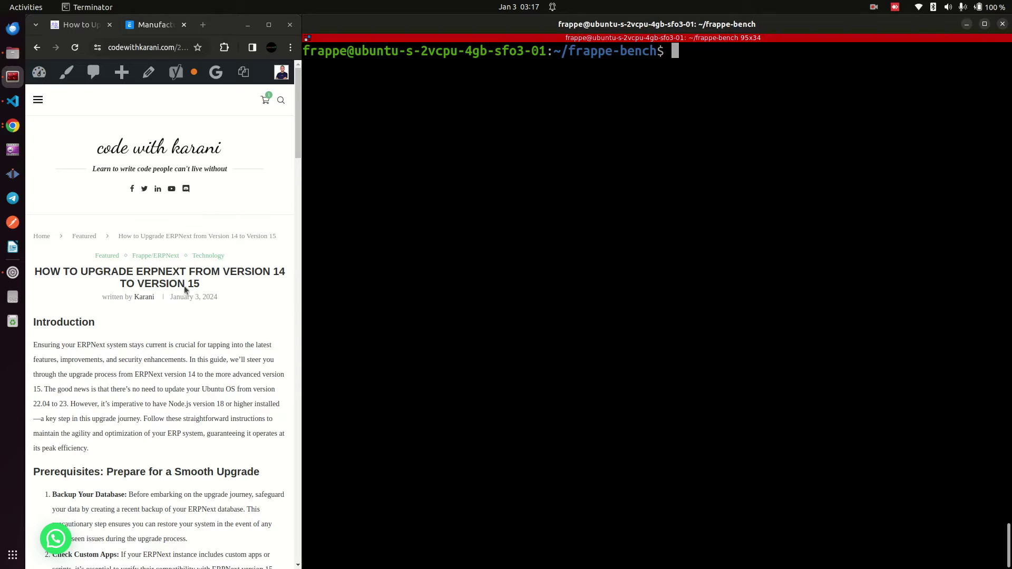
Step: Review the guide's prerequisites, bench directory and Node update sections, and return focus to the terminal
{"action": "scroll", "coordinate": [191, 386], "scroll_direction": "down", "scroll_amount": 2}
{"action": "scroll", "coordinate": [192, 386], "scroll_direction": "down", "scroll_amount": 2}
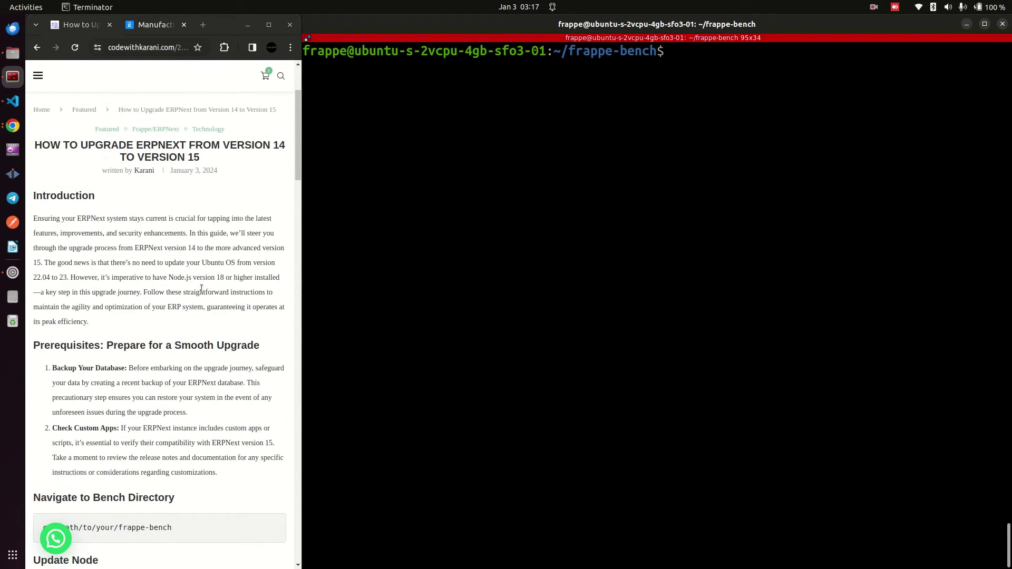
{"action": "scroll", "coordinate": [202, 288], "scroll_direction": "up", "scroll_amount": 4}
{"action": "left_click", "coordinate": [288, 100]}
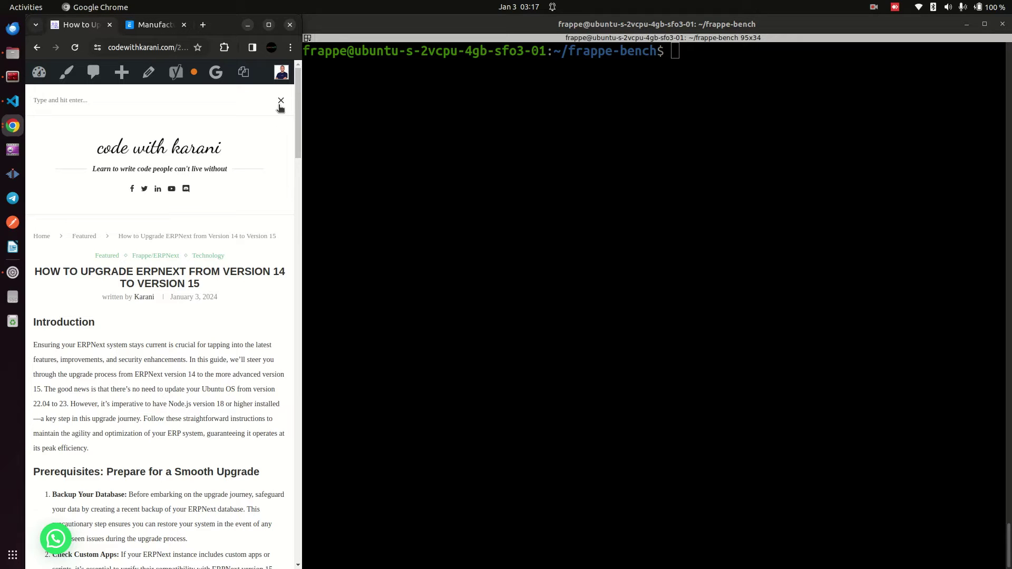
{"action": "left_click", "coordinate": [281, 101]}
{"action": "scroll", "coordinate": [213, 364], "scroll_direction": "down", "scroll_amount": 10}
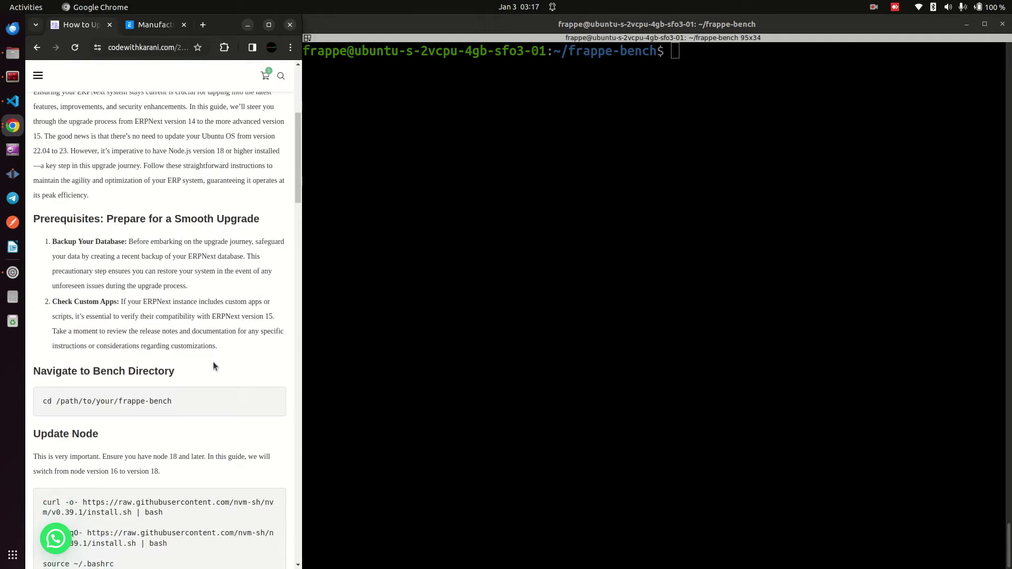
{"action": "scroll", "coordinate": [181, 332], "scroll_direction": "up", "scroll_amount": 10}
{"action": "left_click", "coordinate": [594, 79]}
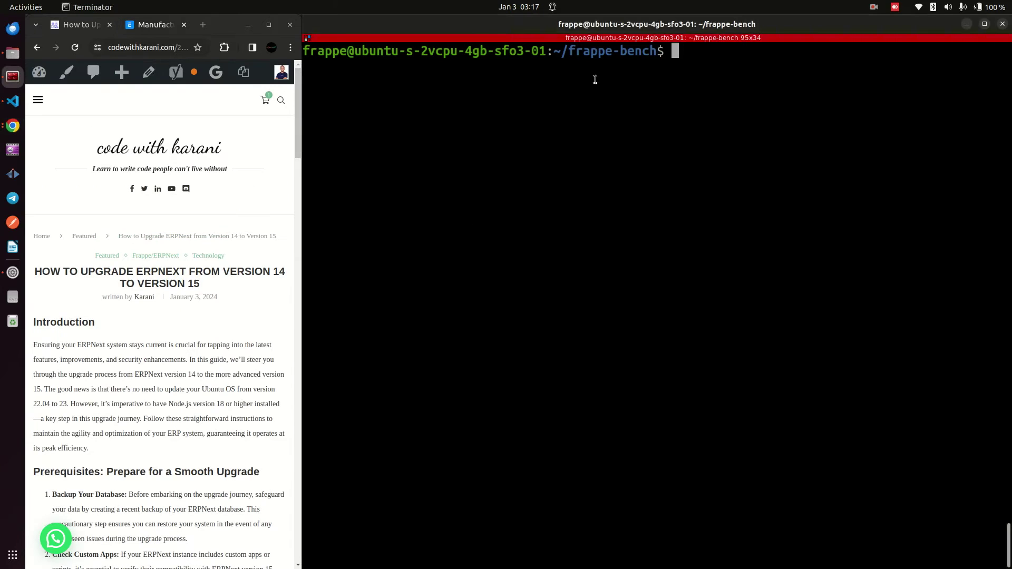
Step: Locate the guide's bench directory and Node update sections, and check the server's Node version with node -v
{"action": "left_click_drag", "start_coordinate": [518, 51], "coordinate": [658, 51]}
{"action": "scroll", "coordinate": [154, 354], "scroll_direction": "down", "scroll_amount": 8}
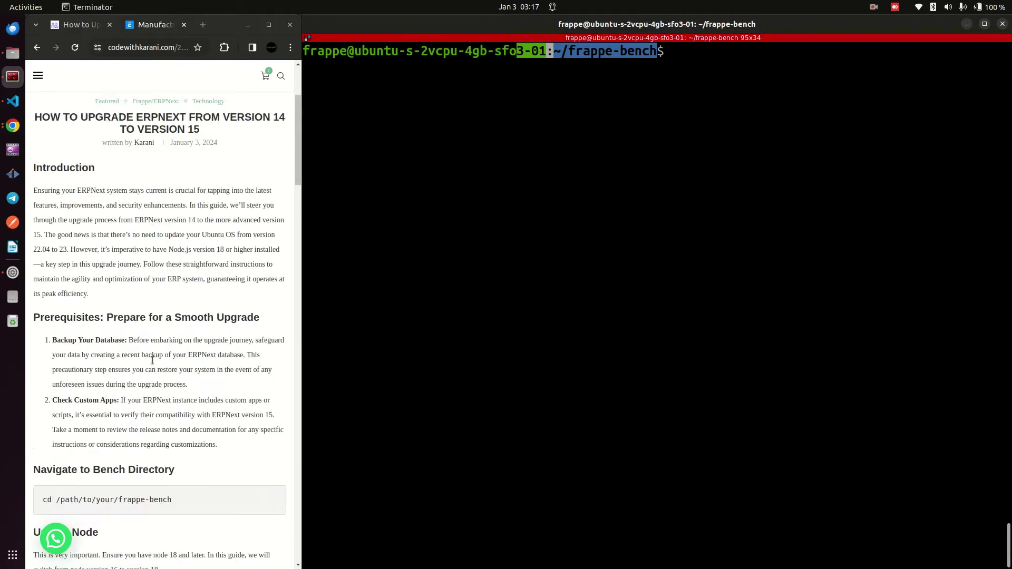
{"action": "left_click_drag", "start_coordinate": [78, 212], "coordinate": [128, 224]}
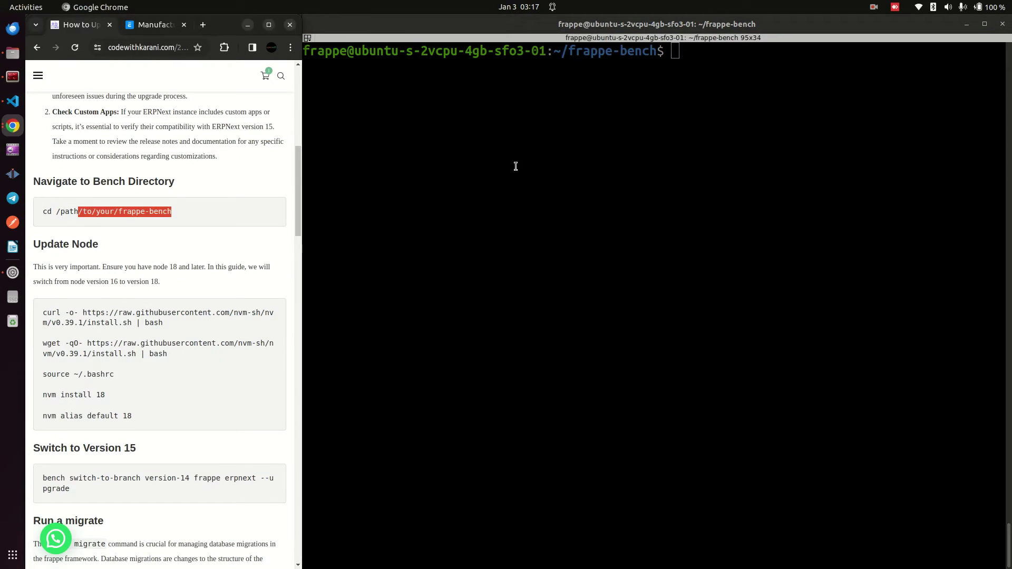
{"action": "left_click", "coordinate": [625, 121]}
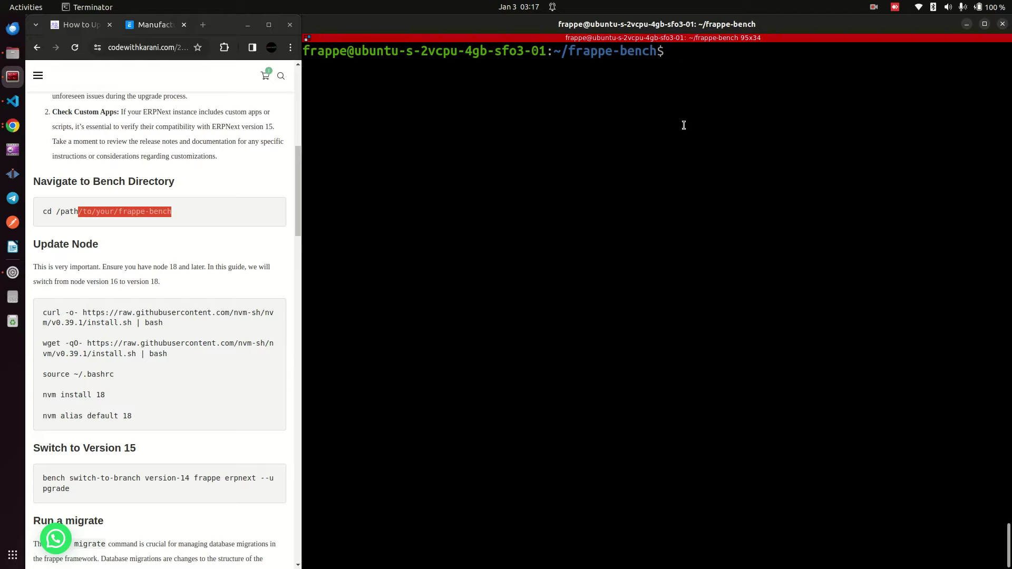
{"action": "type", "text": "node -v"}
{"action": "key", "text": "Return"}
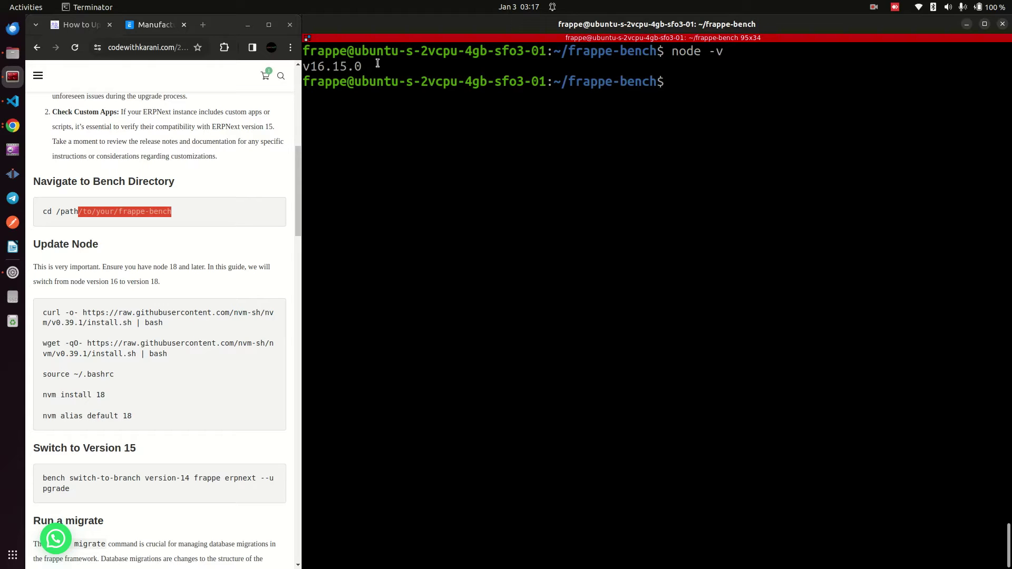
{"action": "left_click_drag", "start_coordinate": [318, 65], "coordinate": [362, 65]}
{"action": "left_click", "coordinate": [118, 317]}
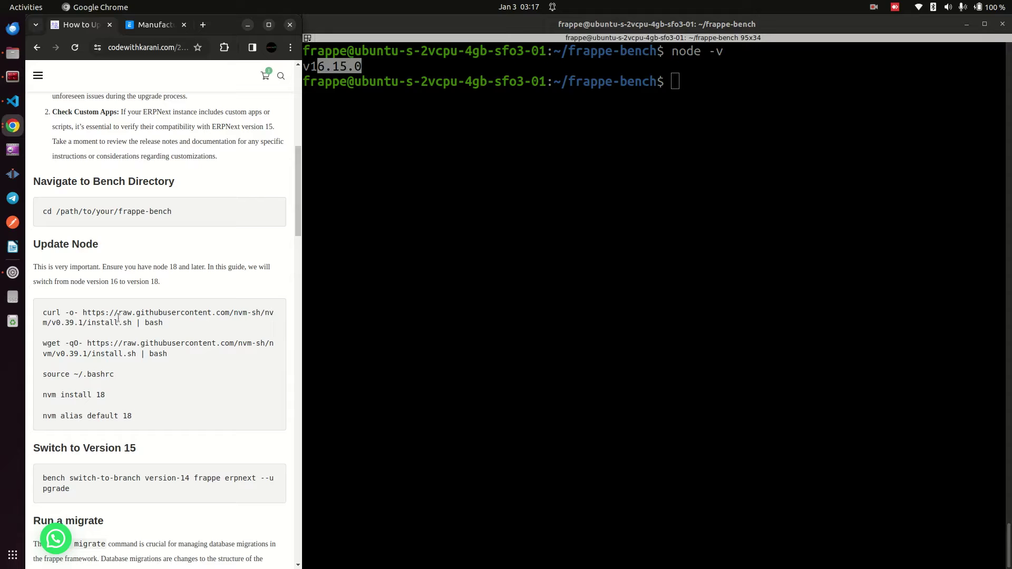
{"action": "triple_click", "coordinate": [118, 317]}
{"action": "right_click", "coordinate": [119, 317]}
{"action": "left_click", "coordinate": [133, 326]}
{"action": "right_click", "coordinate": [613, 180]}
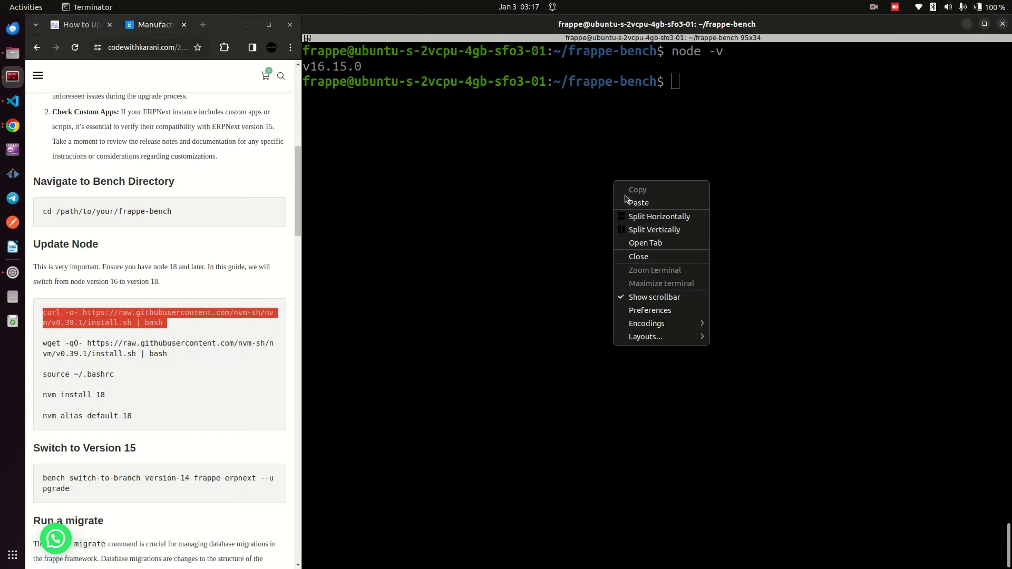
{"action": "left_click", "coordinate": [632, 201]}
{"action": "key", "text": "Return"}
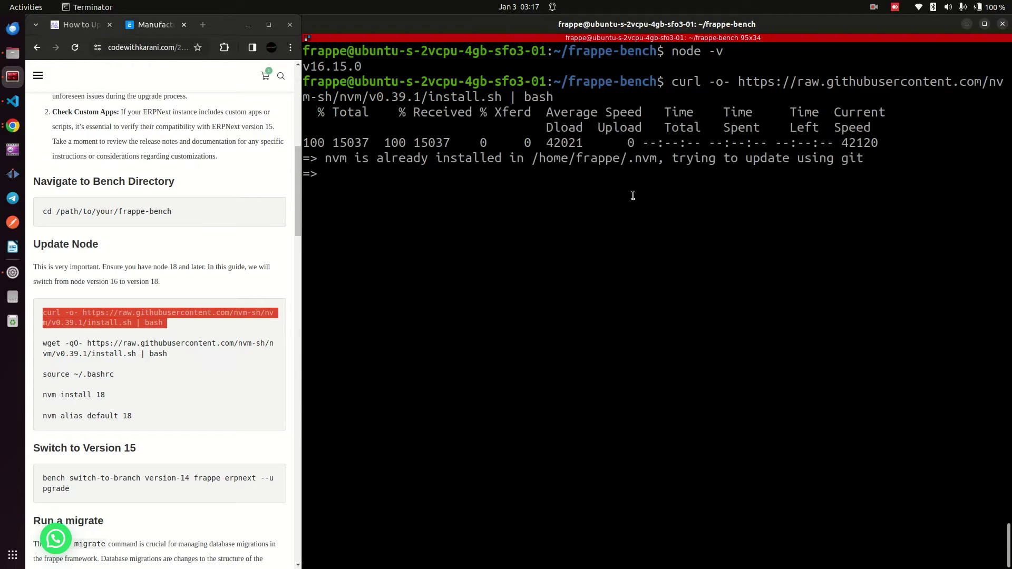
{"action": "left_click", "coordinate": [132, 361]}
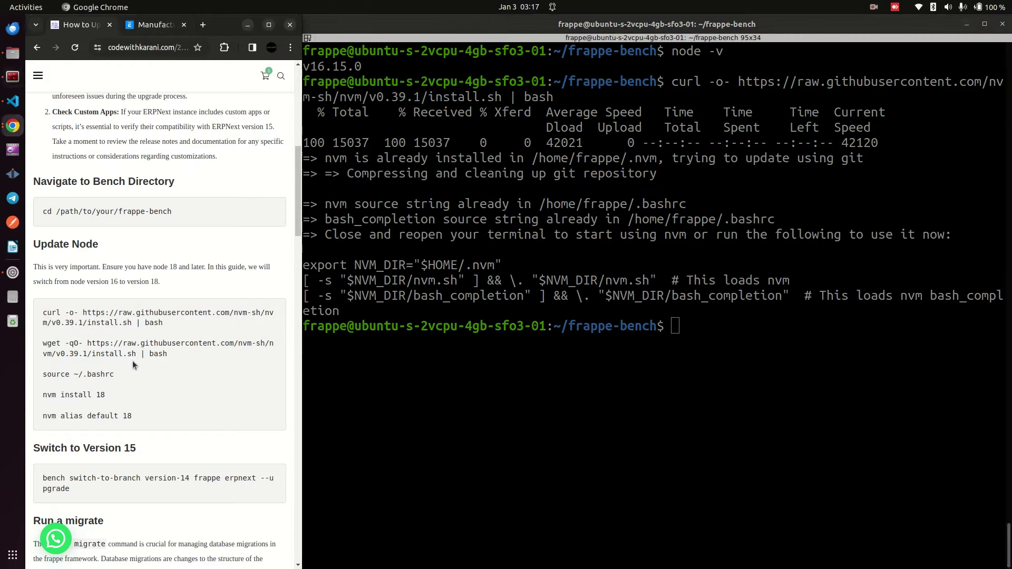
{"action": "triple_click", "coordinate": [130, 346]}
{"action": "right_click", "coordinate": [129, 345]}
{"action": "left_click", "coordinate": [207, 358]}
{"action": "left_click", "coordinate": [633, 263]}
{"action": "right_click", "coordinate": [633, 263]}
{"action": "left_click", "coordinate": [662, 281]}
{"action": "key", "text": "Return"}
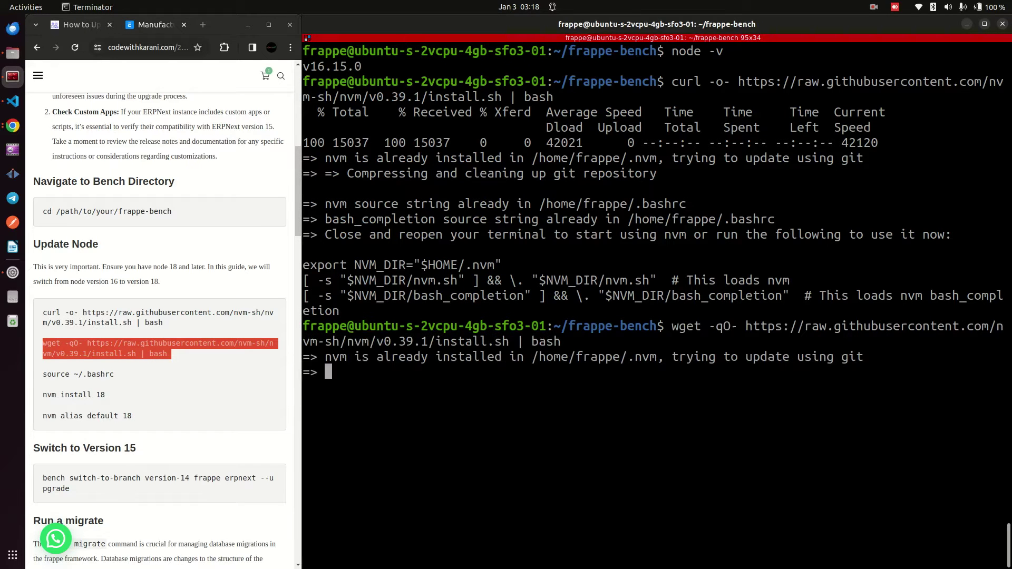
Step: Reload the shell configuration in the terminal by running the guide's source ~/.bashrc command
{"action": "scroll", "coordinate": [182, 362], "scroll_direction": "down", "scroll_amount": 3}
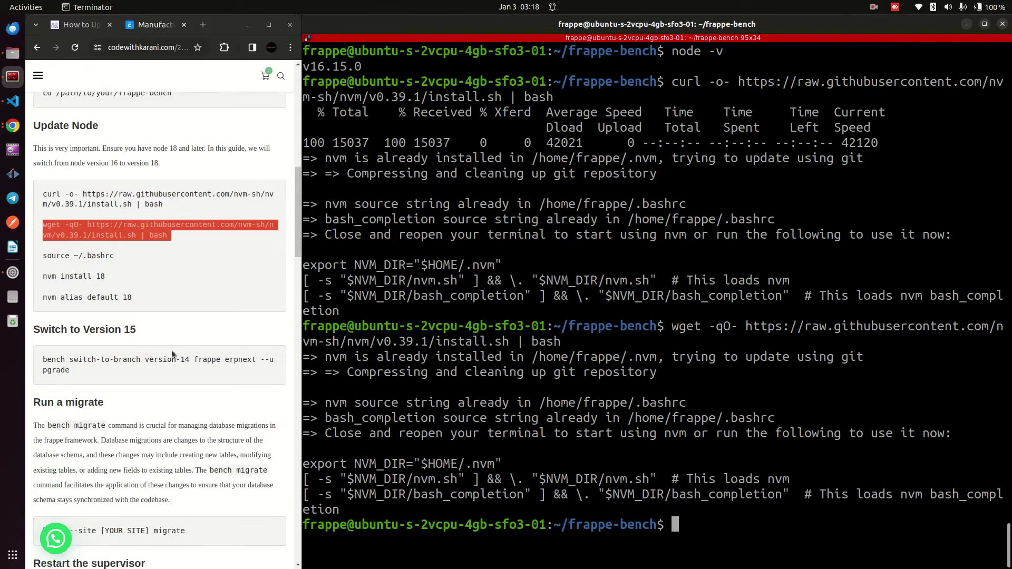
{"action": "triple_click", "coordinate": [80, 247]}
{"action": "right_click", "coordinate": [81, 247]}
{"action": "left_click", "coordinate": [98, 260]}
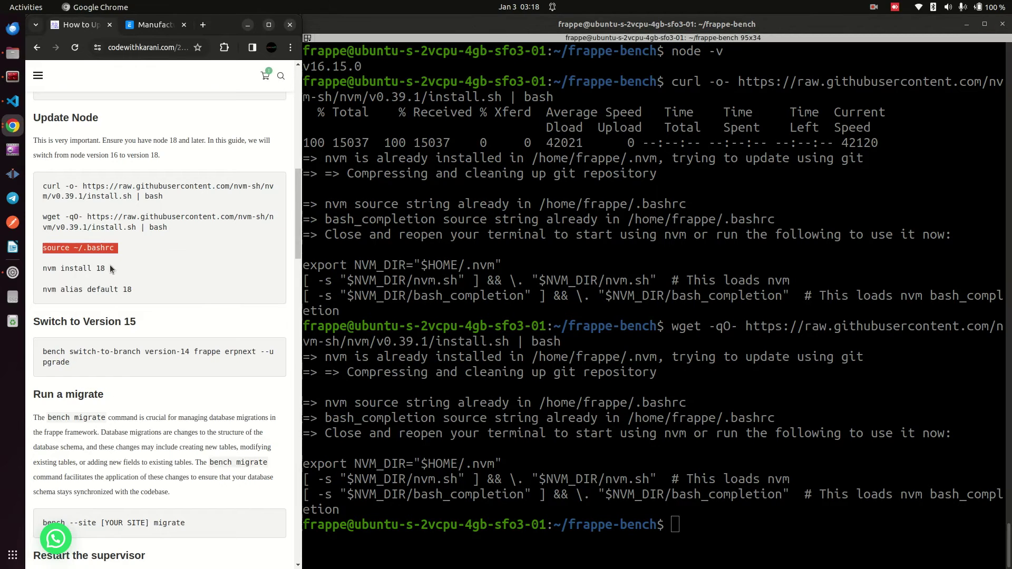
{"action": "right_click", "coordinate": [746, 223]}
{"action": "left_click", "coordinate": [760, 241]}
{"action": "key", "text": "Return"}
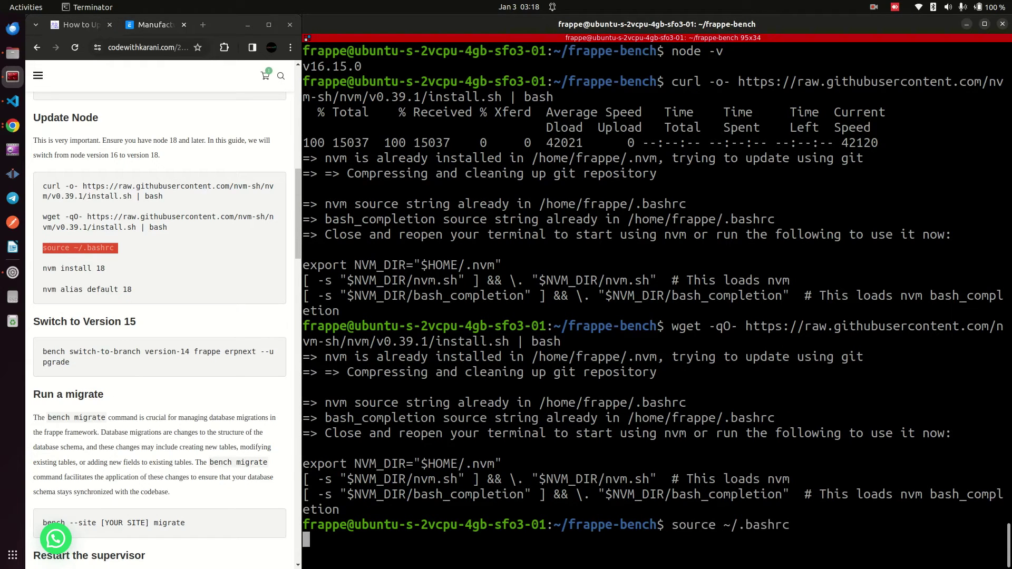
Step: Install Node 18 by copying the guide's nvm install 18 command and running it in the terminal
{"action": "triple_click", "coordinate": [92, 268]}
{"action": "right_click", "coordinate": [93, 268]}
{"action": "left_click", "coordinate": [108, 275]}
{"action": "right_click", "coordinate": [694, 254]}
{"action": "left_click", "coordinate": [718, 274]}
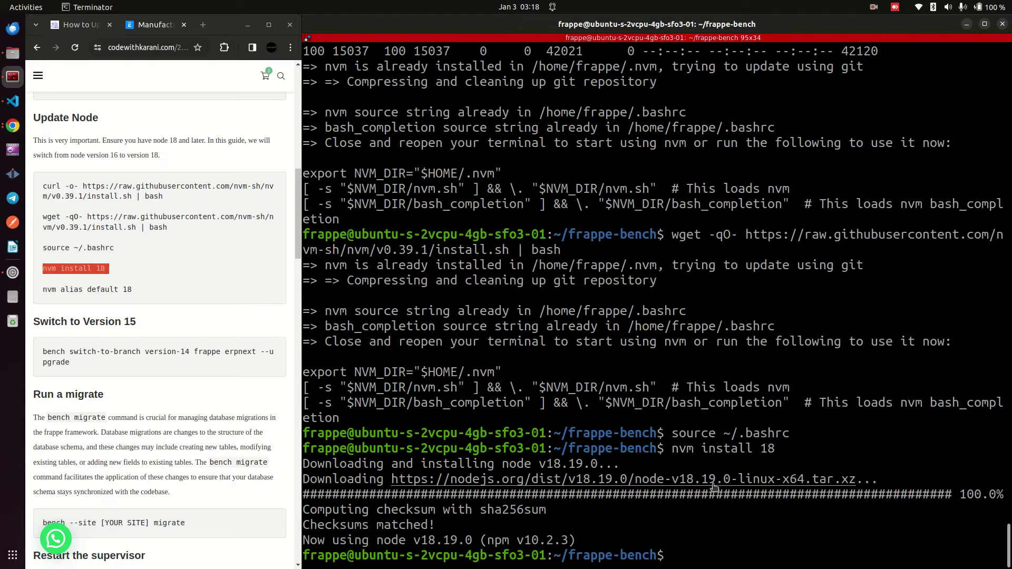
Step: Make Node 18 the default version by running the guide's nvm alias default 18 command in the terminal
{"action": "triple_click", "coordinate": [94, 300]}
{"action": "right_click", "coordinate": [90, 287]}
{"action": "left_click", "coordinate": [107, 301]}
{"action": "right_click", "coordinate": [707, 353]}
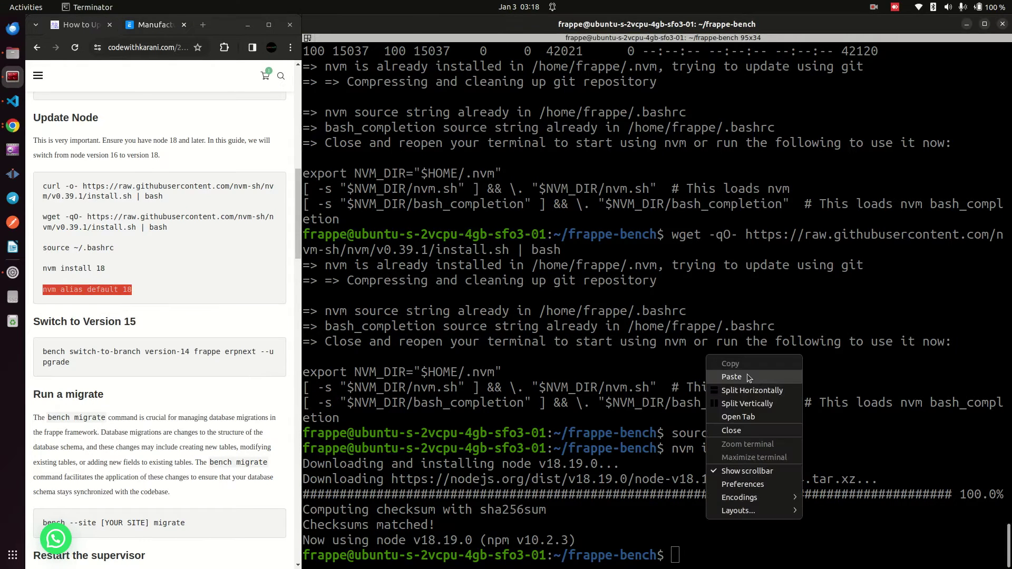
{"action": "left_click", "coordinate": [747, 374]}
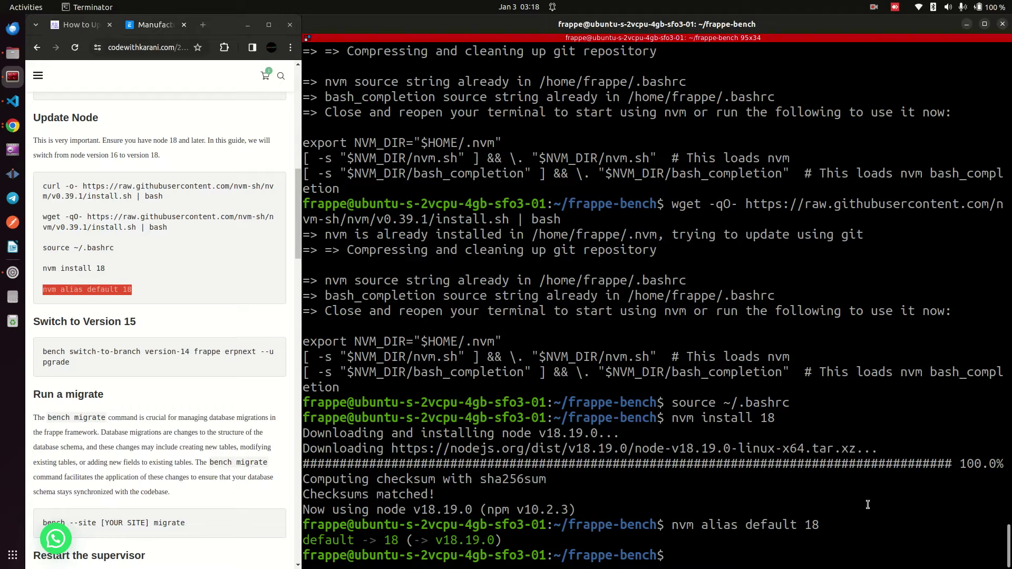
Step: Check the active Node version with node -v and compare it with the guide's Node update commands
{"action": "type", "text": "node -v"}
{"action": "key", "text": "Return"}
{"action": "triple_click", "coordinate": [333, 540]}
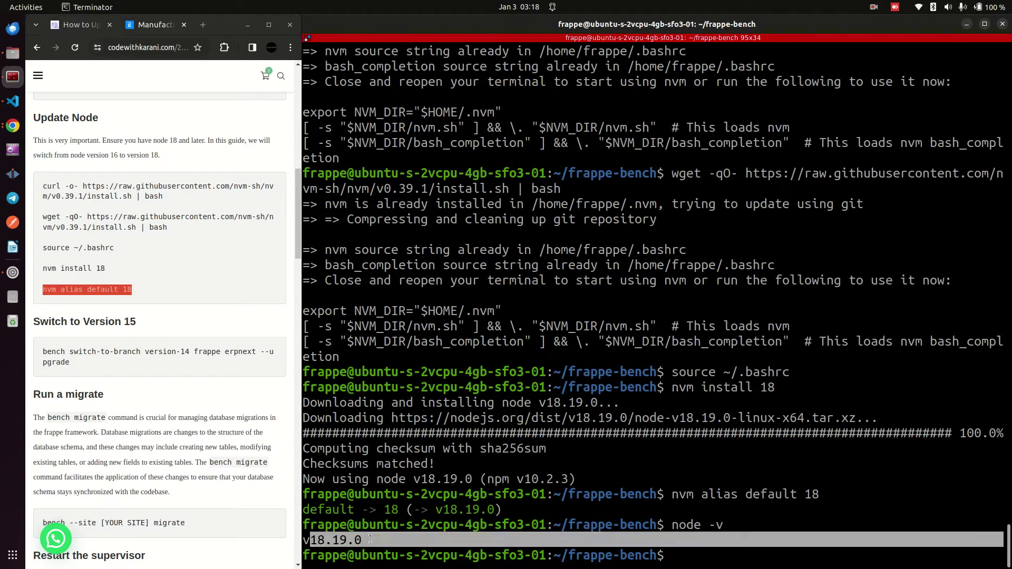
{"action": "left_click", "coordinate": [542, 298]}
{"action": "left_click_drag", "start_coordinate": [140, 285], "coordinate": [41, 186]}
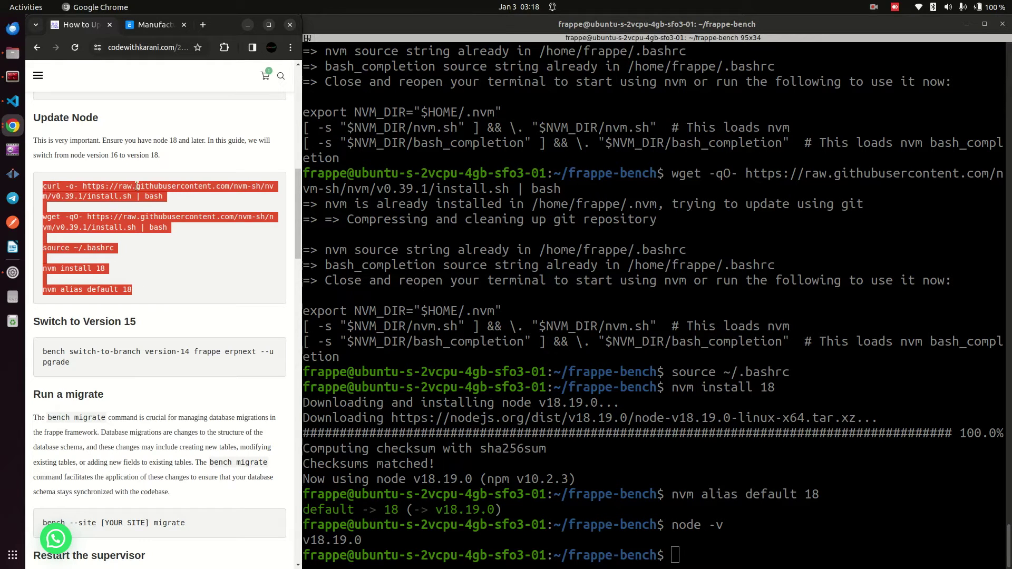
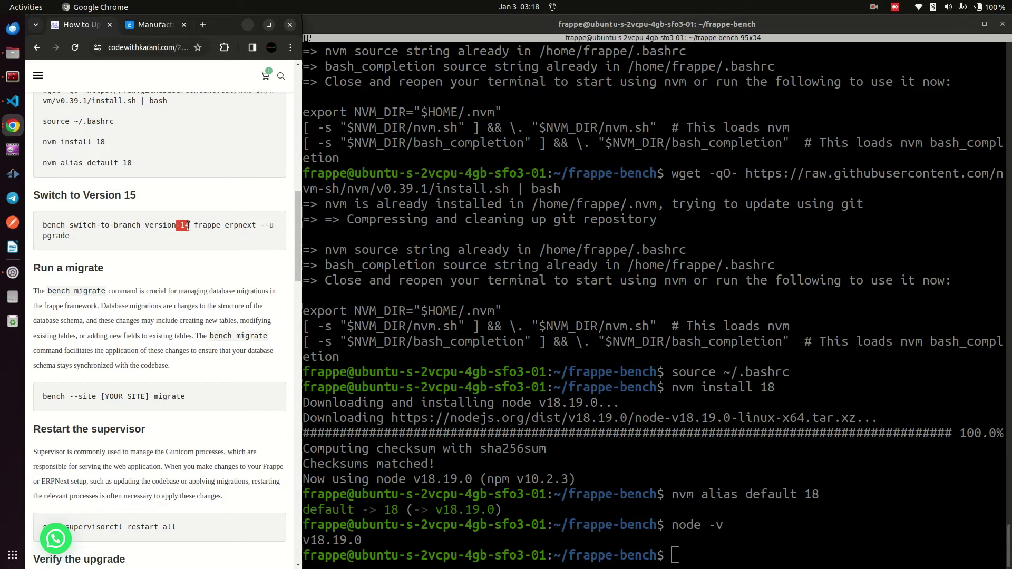
Step: Examine the branch version in the guide's switch command, dismiss the website notification, and reload the guide page
{"action": "double_click", "coordinate": [188, 225]}
{"action": "left_click", "coordinate": [13, 125]}
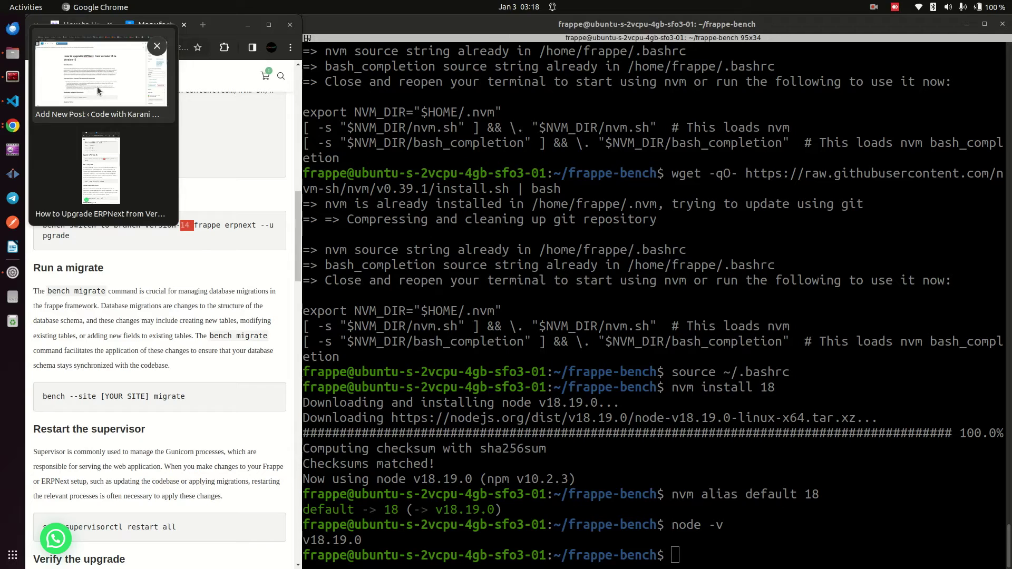
{"action": "left_click", "coordinate": [101, 168]}
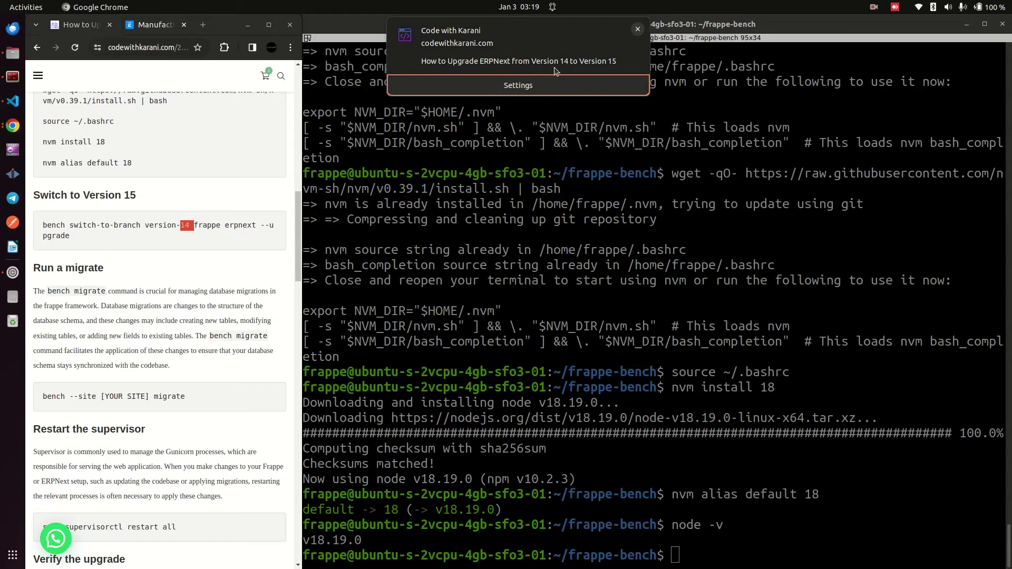
{"action": "left_click", "coordinate": [639, 30]}
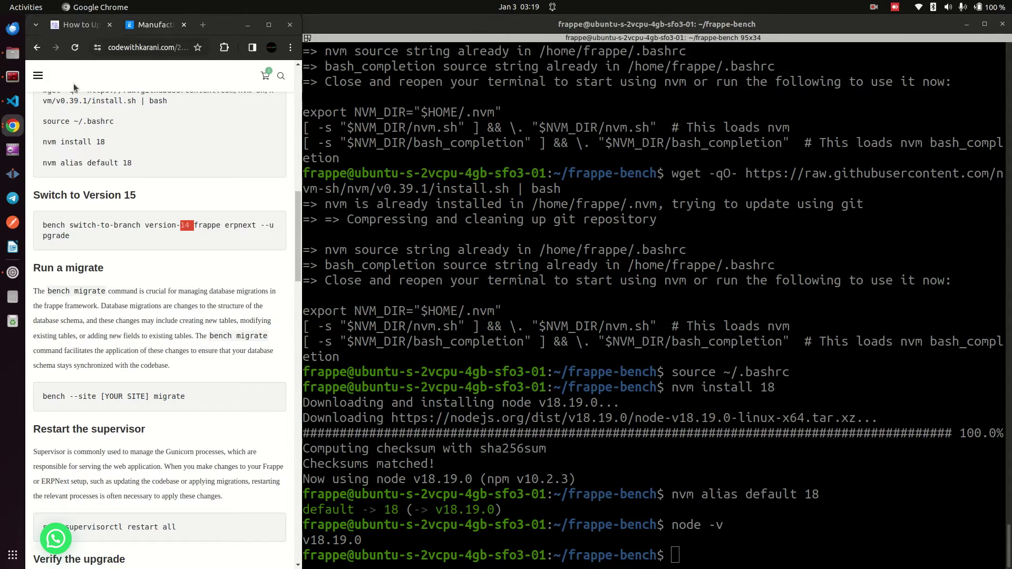
{"action": "left_click", "coordinate": [69, 51]}
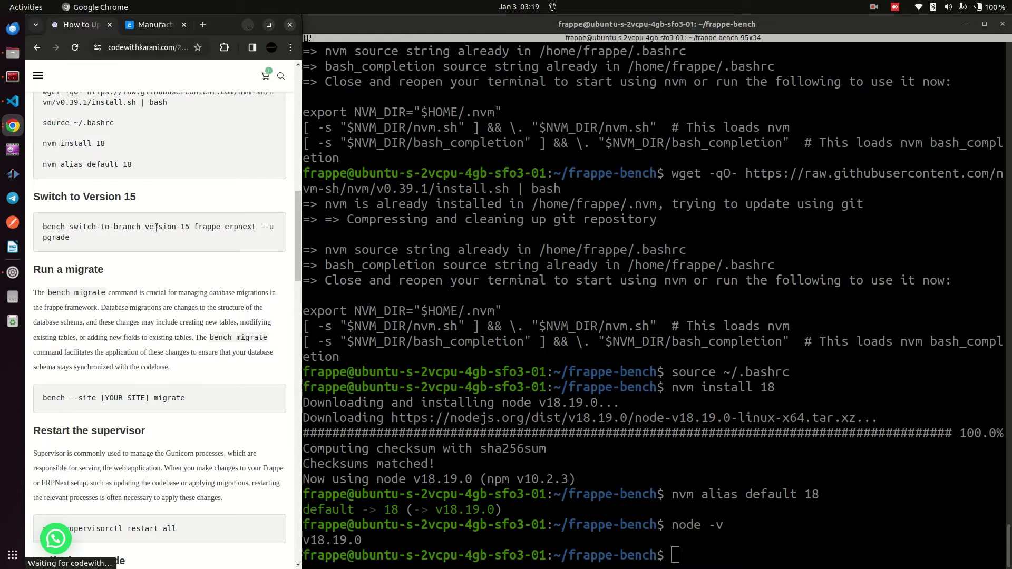
Step: Examine the parts of the guide's bench switch-to-branch command, including the frappe and erpnext app names and the upgrade flag
{"action": "double_click", "coordinate": [201, 228]}
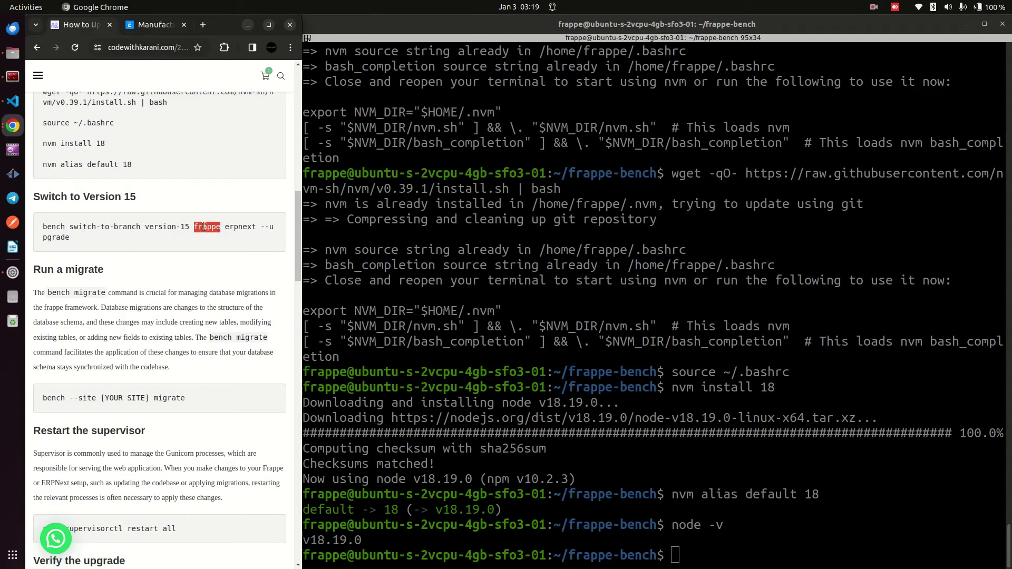
{"action": "double_click", "coordinate": [232, 228]}
{"action": "double_click", "coordinate": [202, 226]}
{"action": "left_click", "coordinate": [204, 228]}
{"action": "left_click_drag", "start_coordinate": [192, 226], "coordinate": [43, 227]}
{"action": "left_click", "coordinate": [99, 227]}
{"action": "left_click_drag", "start_coordinate": [276, 238], "coordinate": [227, 234]}
{"action": "left_click", "coordinate": [211, 226]}
{"action": "double_click", "coordinate": [204, 226]}
{"action": "double_click", "coordinate": [234, 227]}
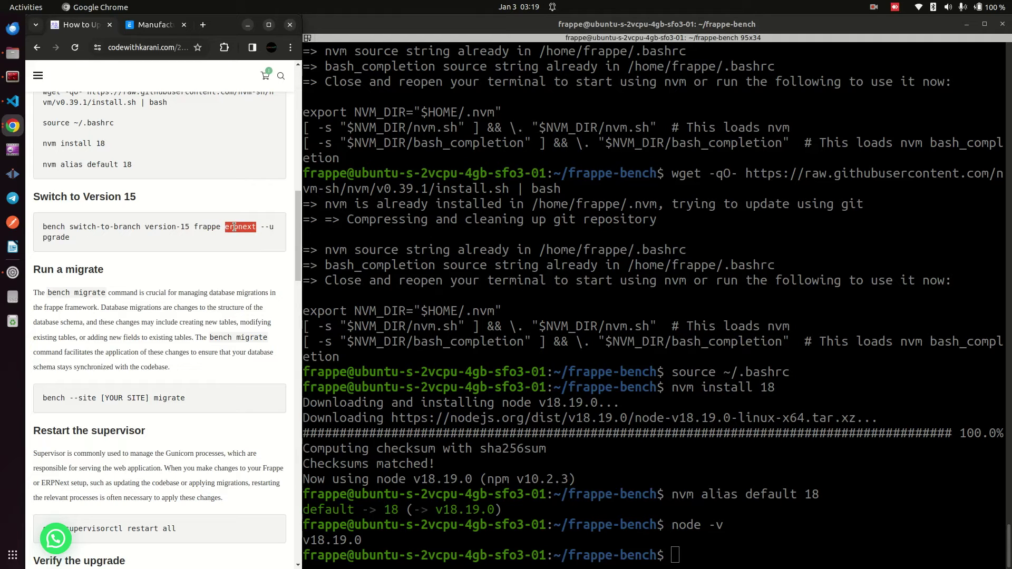
{"action": "double_click", "coordinate": [206, 227]}
{"action": "double_click", "coordinate": [231, 227]}
Step: Copy the guide's switch command and run bench switch-to-branch version-15 frappe erpnext --upgrade in the terminal
{"action": "triple_click", "coordinate": [195, 226]}
{"action": "right_click", "coordinate": [192, 225]}
{"action": "left_click", "coordinate": [212, 238]}
{"action": "left_click", "coordinate": [622, 225]}
{"action": "right_click", "coordinate": [615, 219]}
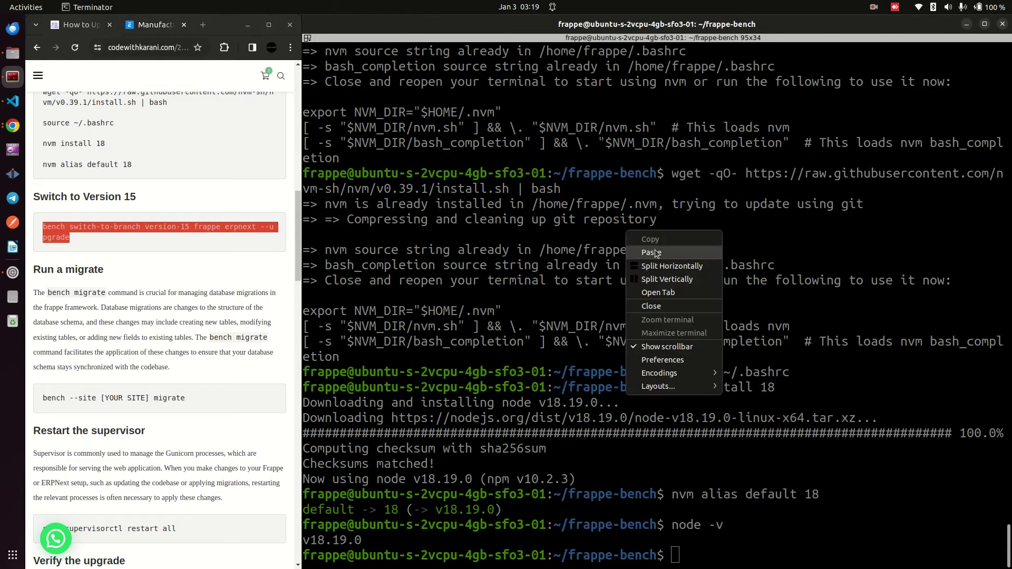
{"action": "left_click", "coordinate": [640, 251]}
{"action": "key", "text": "Return"}
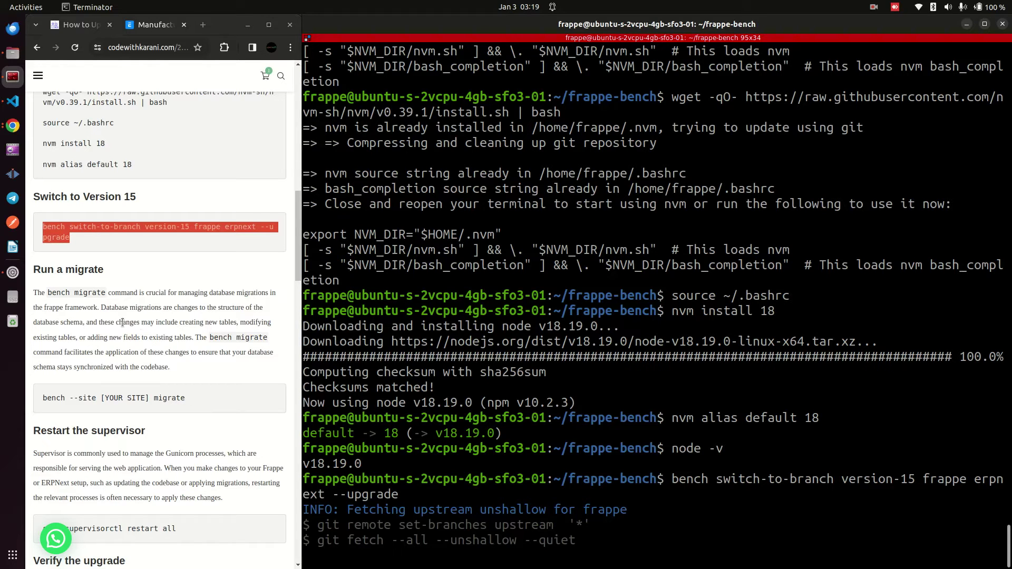
Step: Review the guide's section on running a migrate, covering its explanation and the bench --site migrate command
{"action": "scroll", "coordinate": [73, 228], "scroll_direction": "down", "scroll_amount": 5}
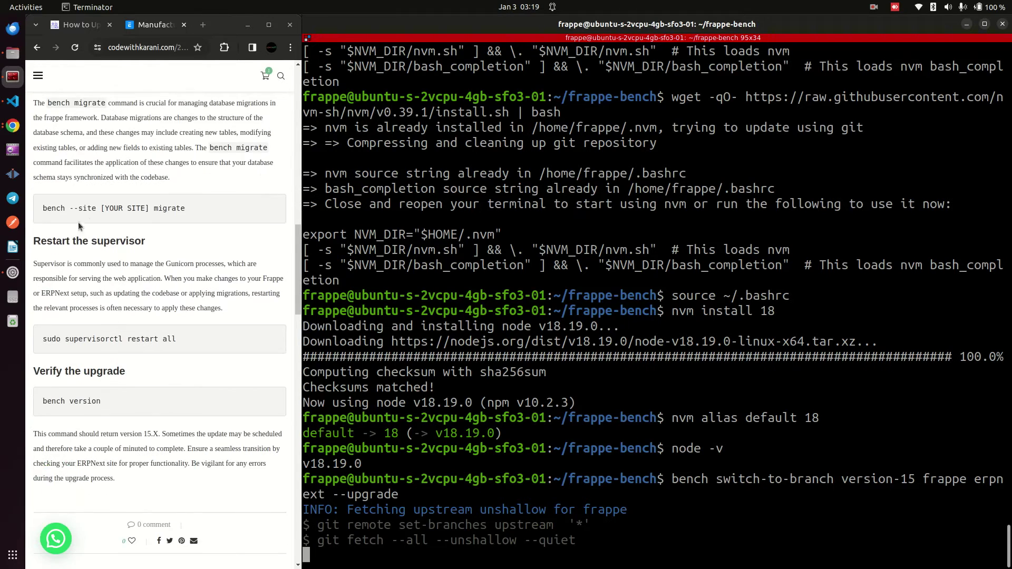
{"action": "double_click", "coordinate": [170, 209]}
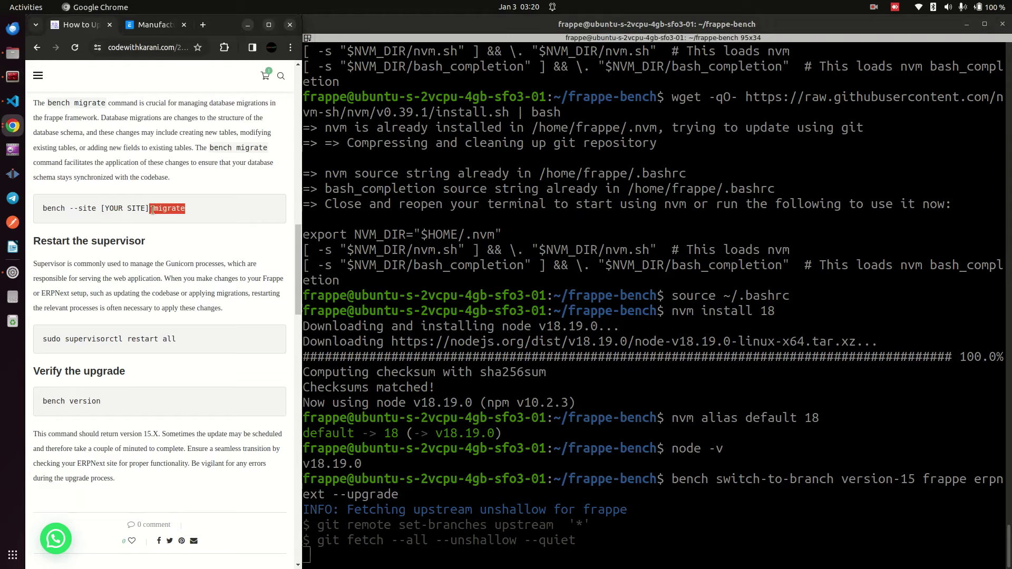
{"action": "scroll", "coordinate": [134, 239], "scroll_direction": "up", "scroll_amount": 2}
{"action": "left_click_drag", "start_coordinate": [179, 243], "coordinate": [33, 168]}
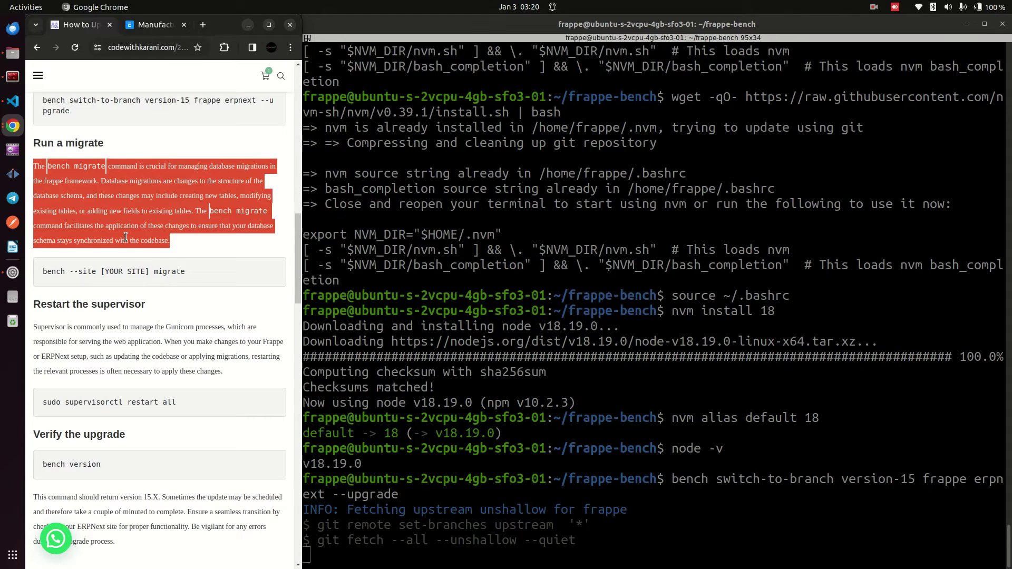
{"action": "scroll", "coordinate": [148, 311], "scroll_direction": "down", "scroll_amount": 5}
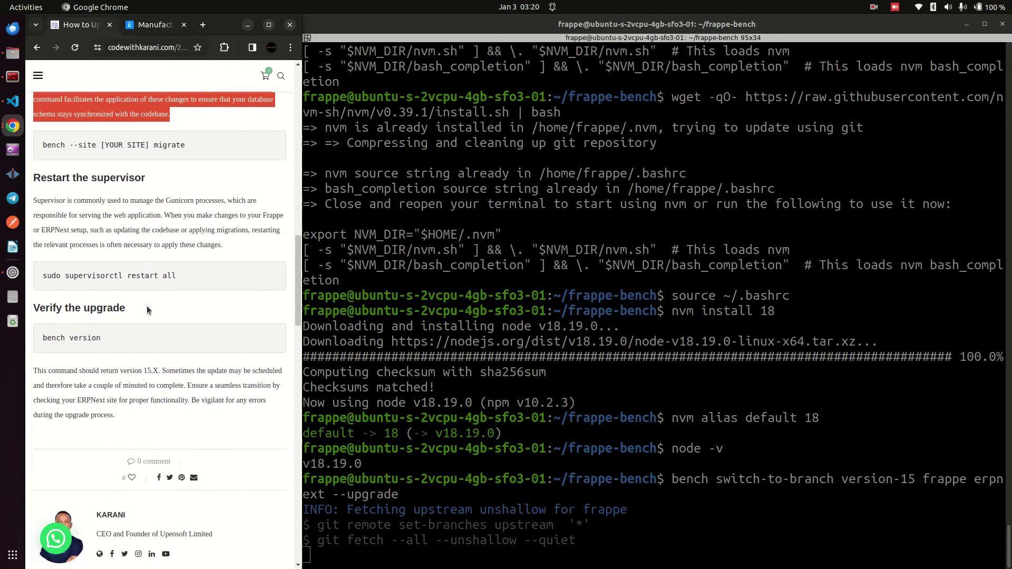
{"action": "scroll", "coordinate": [152, 300], "scroll_direction": "up", "scroll_amount": 5}
{"action": "left_click", "coordinate": [178, 242]}
{"action": "left_click_drag", "start_coordinate": [178, 242], "coordinate": [39, 165]}
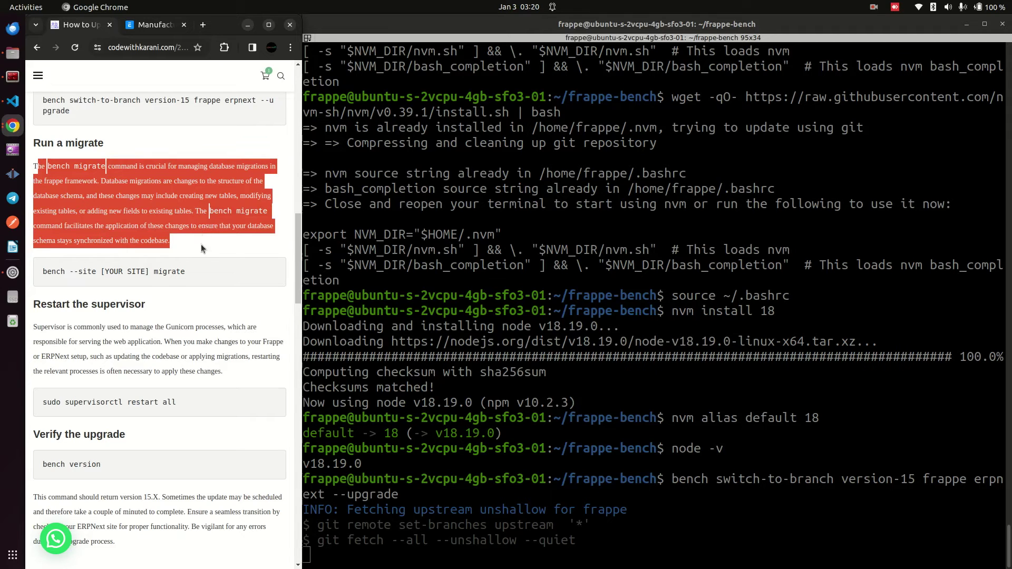
{"action": "left_click_drag", "start_coordinate": [186, 246], "coordinate": [180, 233]}
{"action": "left_click", "coordinate": [179, 236]}
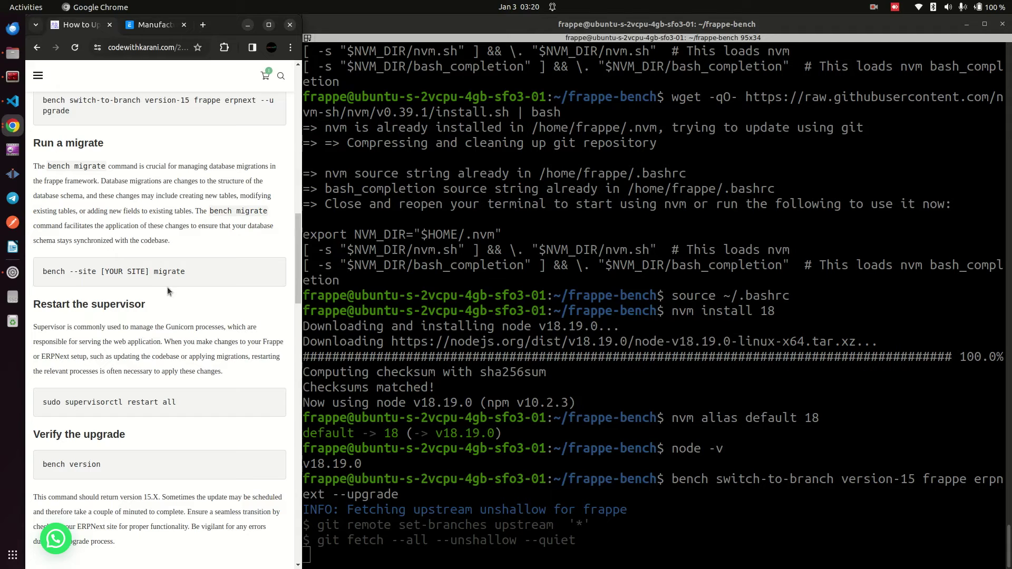
{"action": "left_click_drag", "start_coordinate": [185, 277], "coordinate": [155, 271]}
Step: Review the guide's supervisor restart and upgrade verification sections, and return to its switch-to-branch command
{"action": "left_click", "coordinate": [159, 349]}
{"action": "scroll", "coordinate": [159, 349], "scroll_direction": "down", "scroll_amount": 1}
{"action": "left_click_drag", "start_coordinate": [187, 341], "coordinate": [79, 333]}
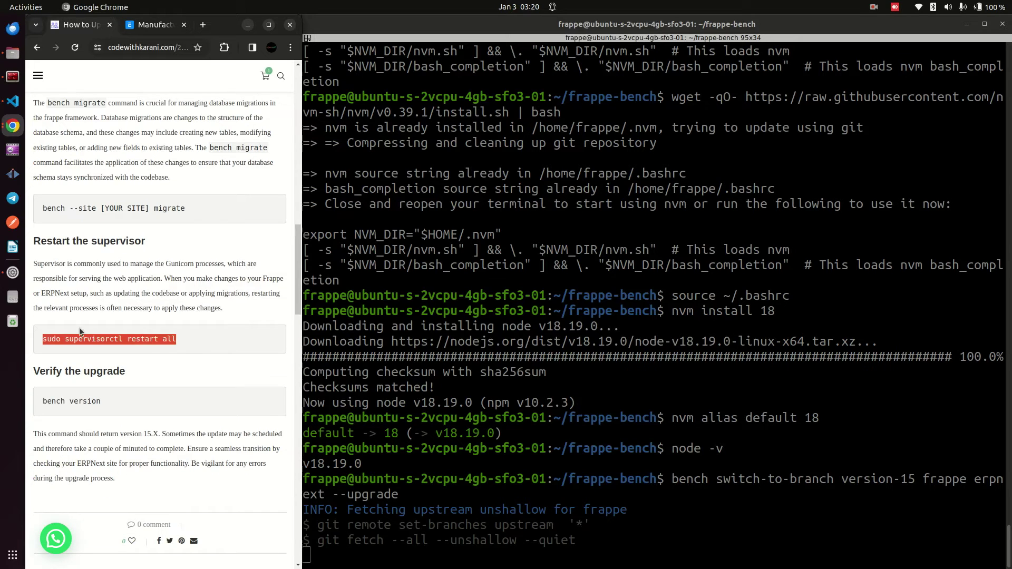
{"action": "left_click", "coordinate": [164, 303]}
{"action": "left_click_drag", "start_coordinate": [246, 317], "coordinate": [35, 257]}
{"action": "left_click", "coordinate": [167, 375]}
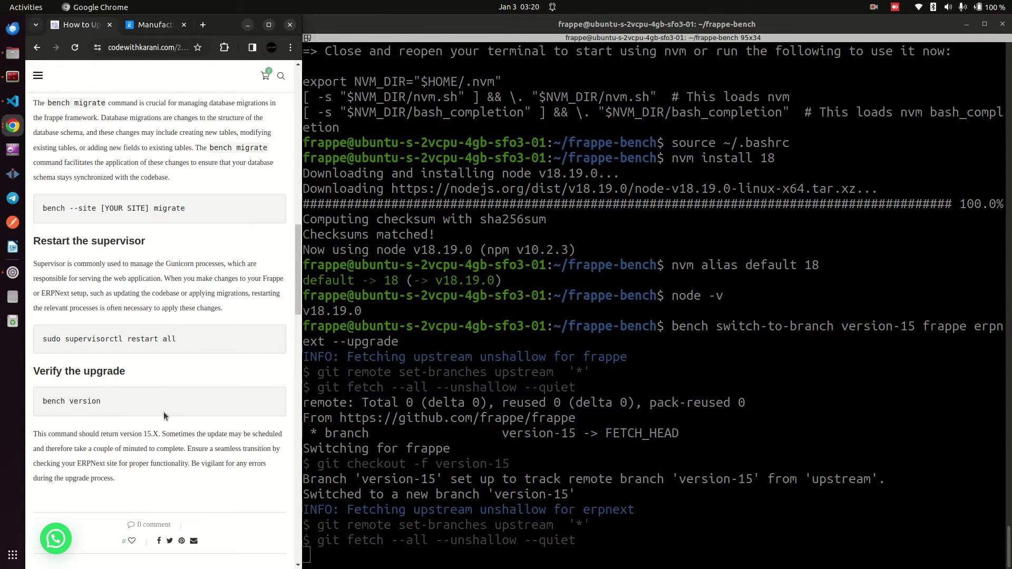
{"action": "scroll", "coordinate": [160, 391], "scroll_direction": "up", "scroll_amount": 4}
{"action": "scroll", "coordinate": [172, 311], "scroll_direction": "down", "scroll_amount": 2}
{"action": "triple_click", "coordinate": [121, 112]}
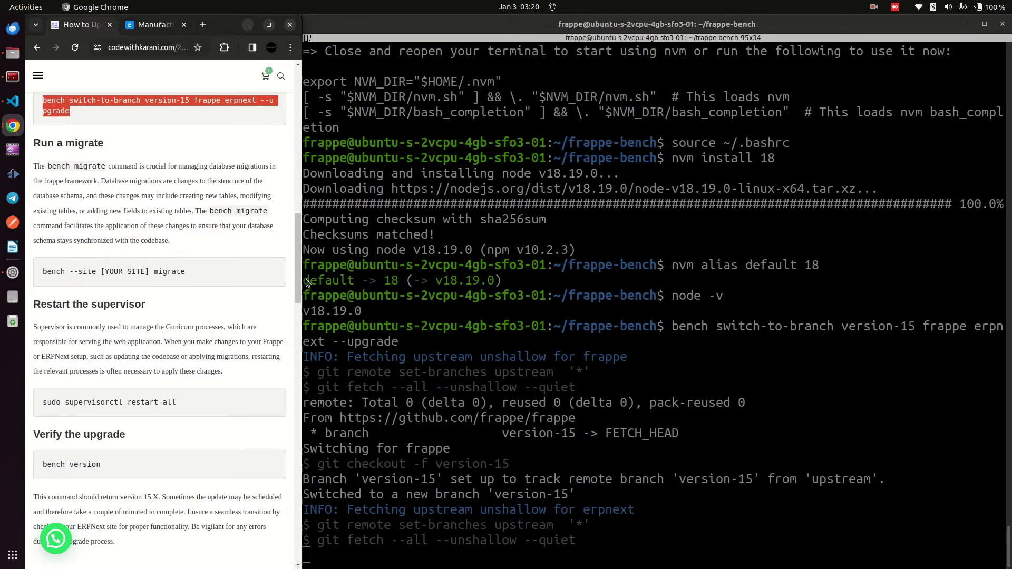
Step: Open speedtest.net in a new browser tab, widen the browser window and start a speed test, dismissing the location request
{"action": "left_click", "coordinate": [625, 524]}
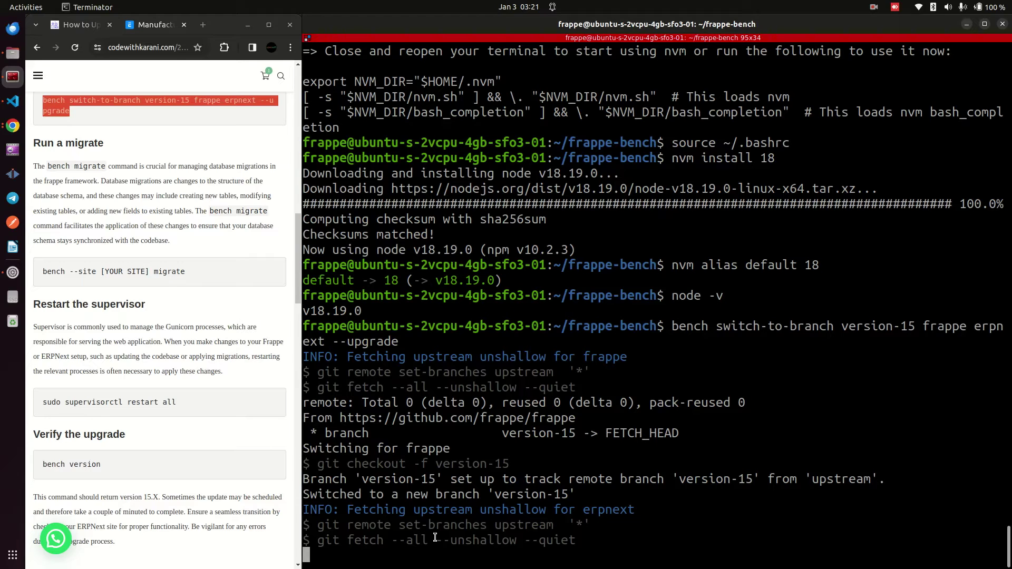
{"action": "left_click", "coordinate": [203, 24]}
{"action": "type", "text": "speedtest"}
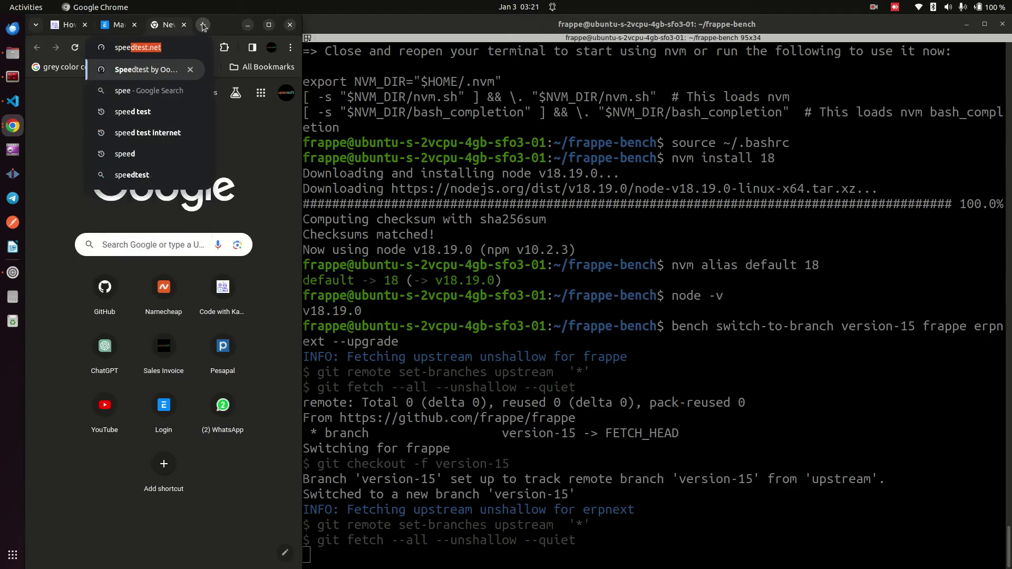
{"action": "key", "text": "Return"}
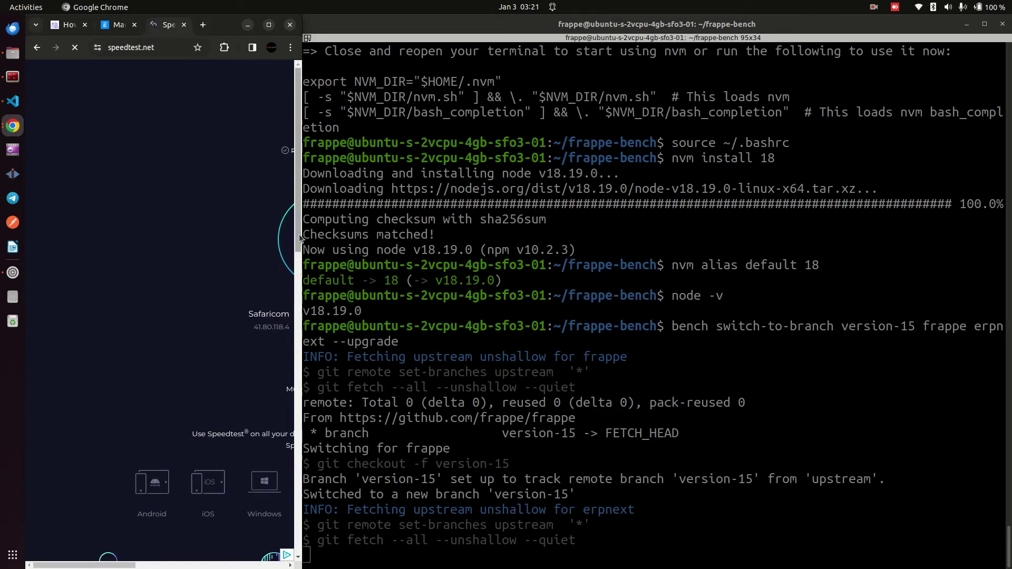
{"action": "left_click_drag", "start_coordinate": [300, 235], "coordinate": [501, 246]}
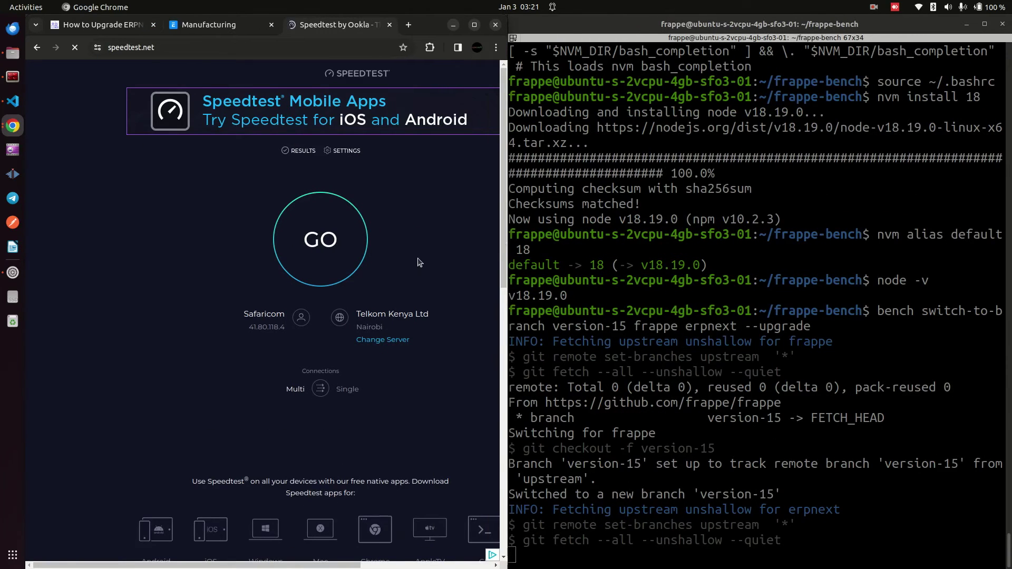
{"action": "left_click", "coordinate": [331, 247]}
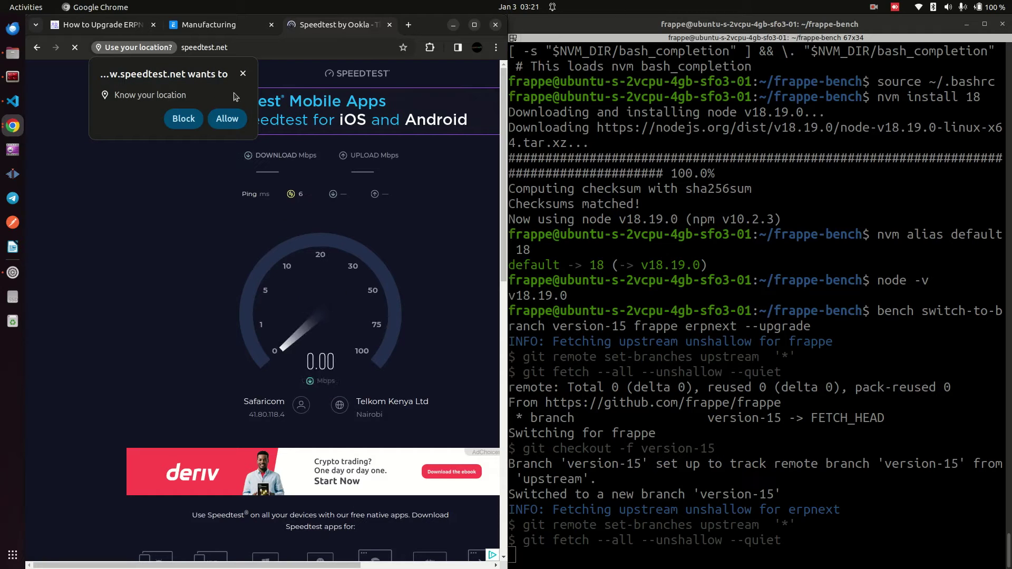
{"action": "left_click", "coordinate": [242, 75]}
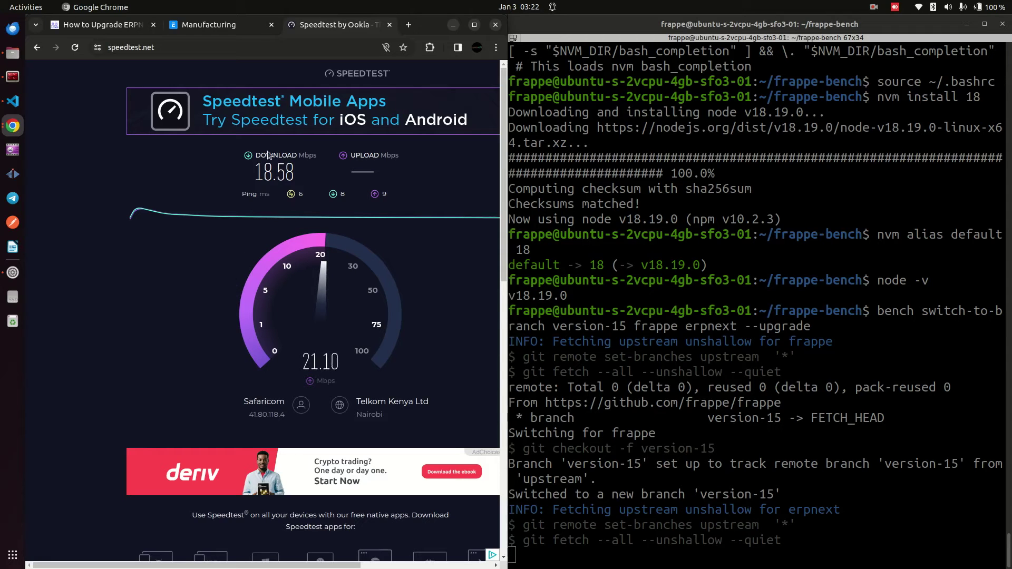
Step: Check the download and upload speeds, close the speed test tab and narrow the browser window again beside the terminal
{"action": "double_click", "coordinate": [257, 167]}
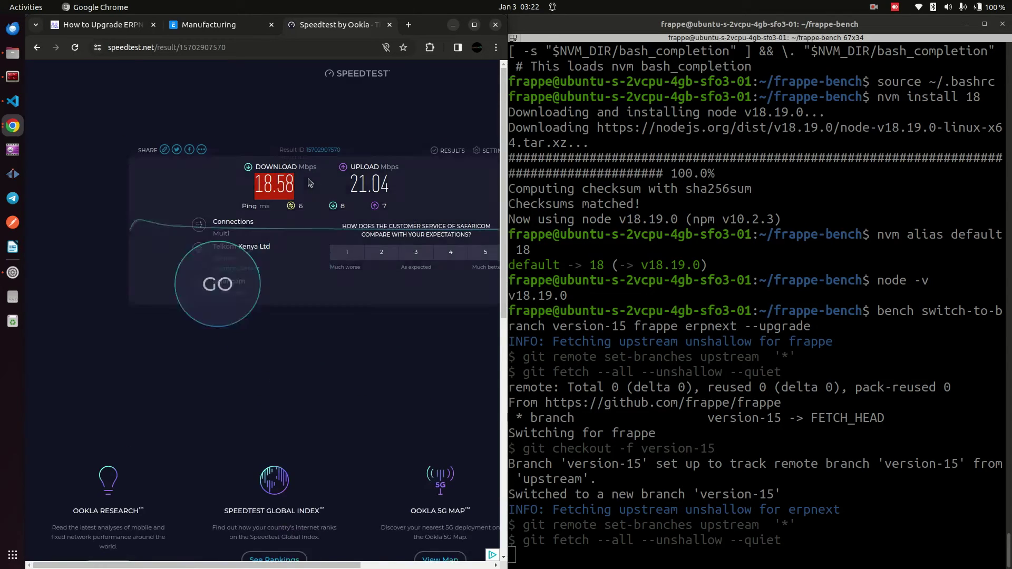
{"action": "left_click_drag", "start_coordinate": [353, 185], "coordinate": [411, 198]}
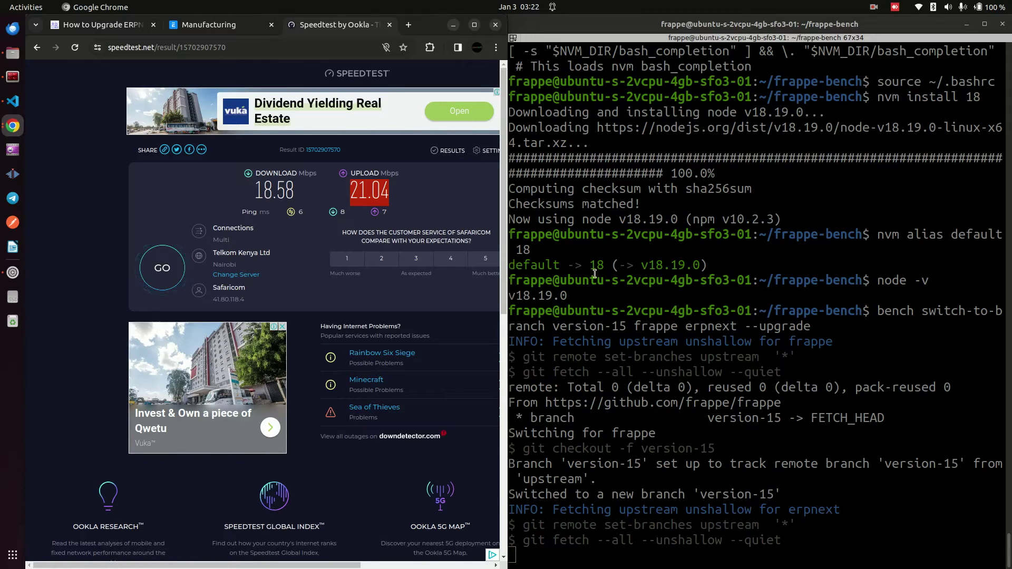
{"action": "left_click", "coordinate": [36, 47]}
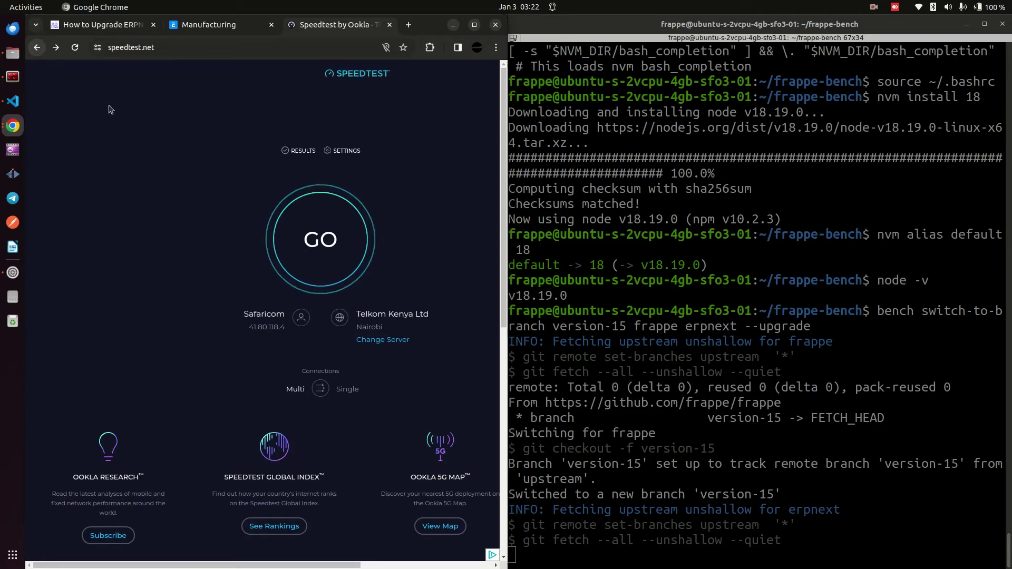
{"action": "left_click", "coordinate": [36, 47]}
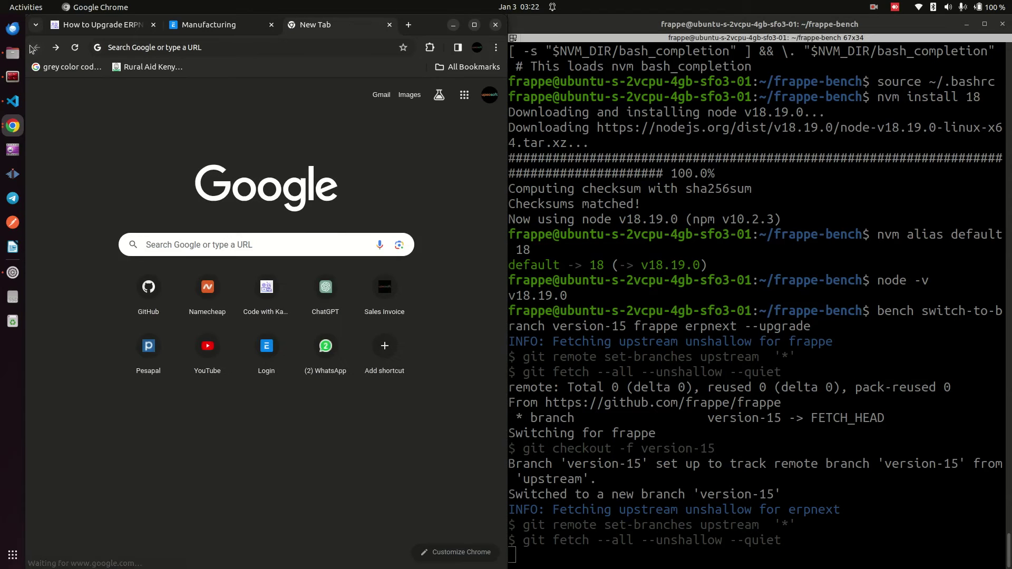
{"action": "left_click", "coordinate": [390, 25]}
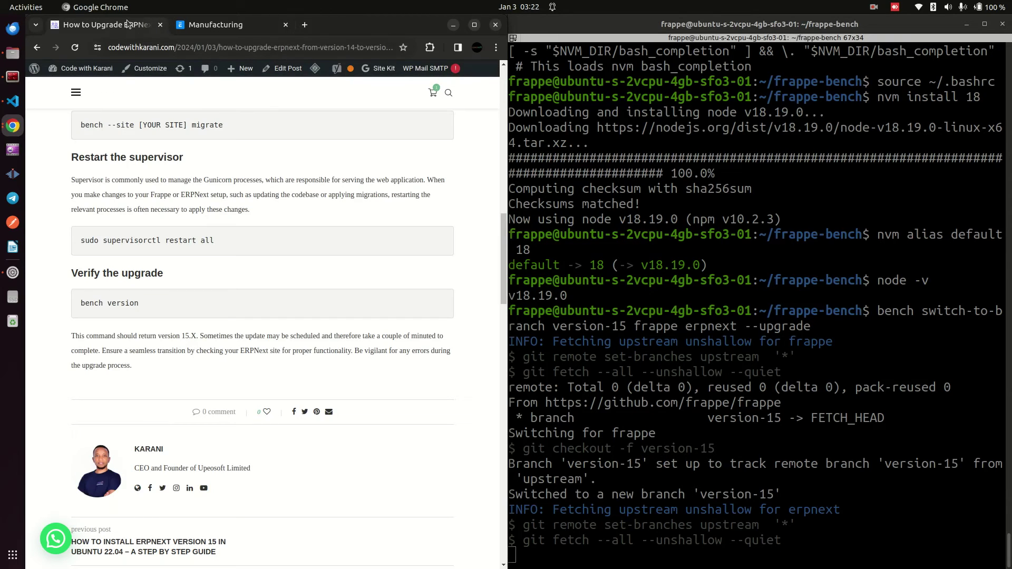
{"action": "left_click_drag", "start_coordinate": [511, 267], "coordinate": [329, 234]}
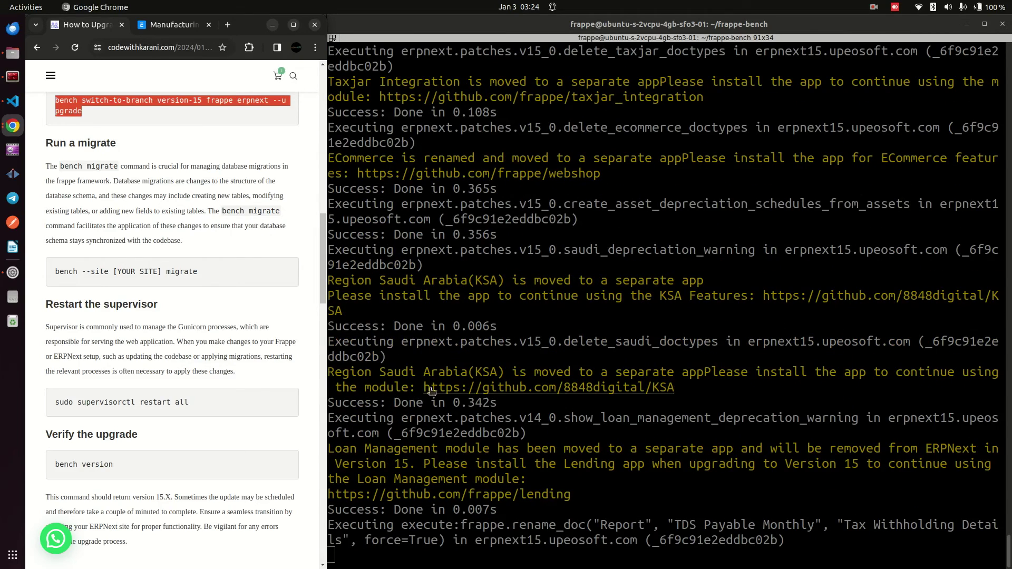
Step: Examine the upgrade output in the terminal, including the site migration line and the bench build line
{"action": "scroll", "coordinate": [461, 333], "scroll_direction": "up", "scroll_amount": 13}
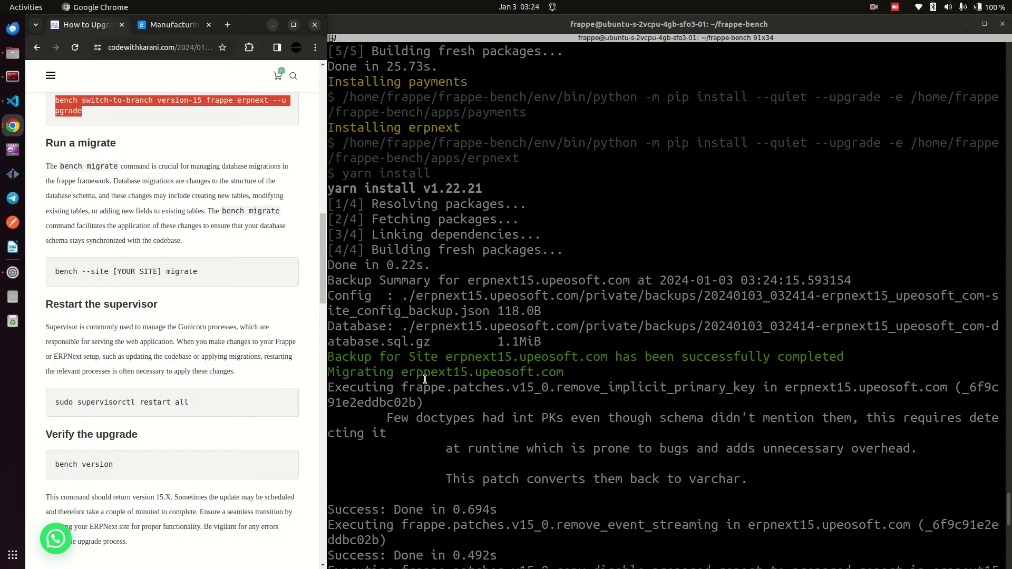
{"action": "left_click_drag", "start_coordinate": [335, 374], "coordinate": [403, 374]}
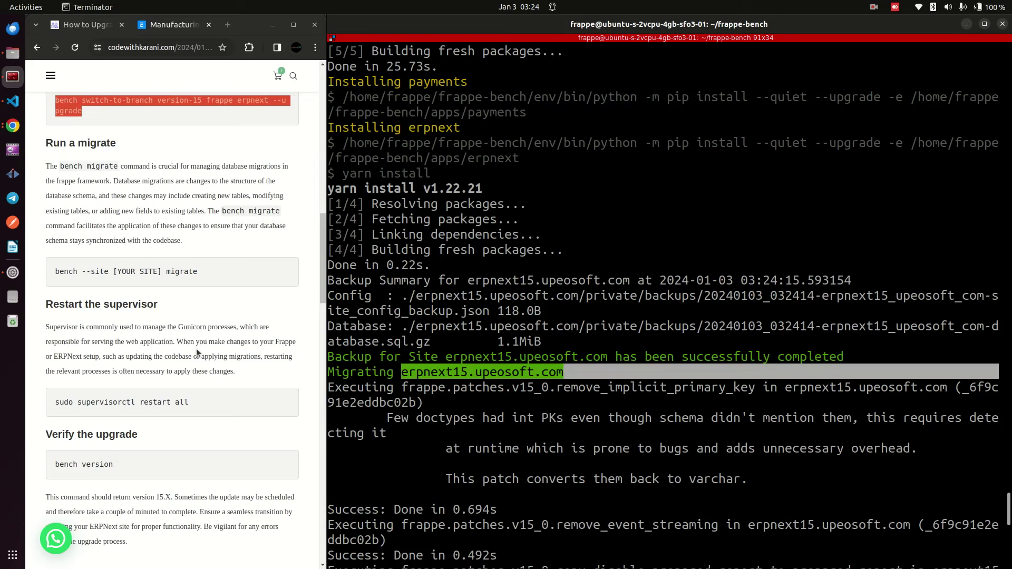
{"action": "scroll", "coordinate": [203, 334], "scroll_direction": "up", "scroll_amount": 6}
{"action": "scroll", "coordinate": [192, 333], "scroll_direction": "down", "scroll_amount": 3}
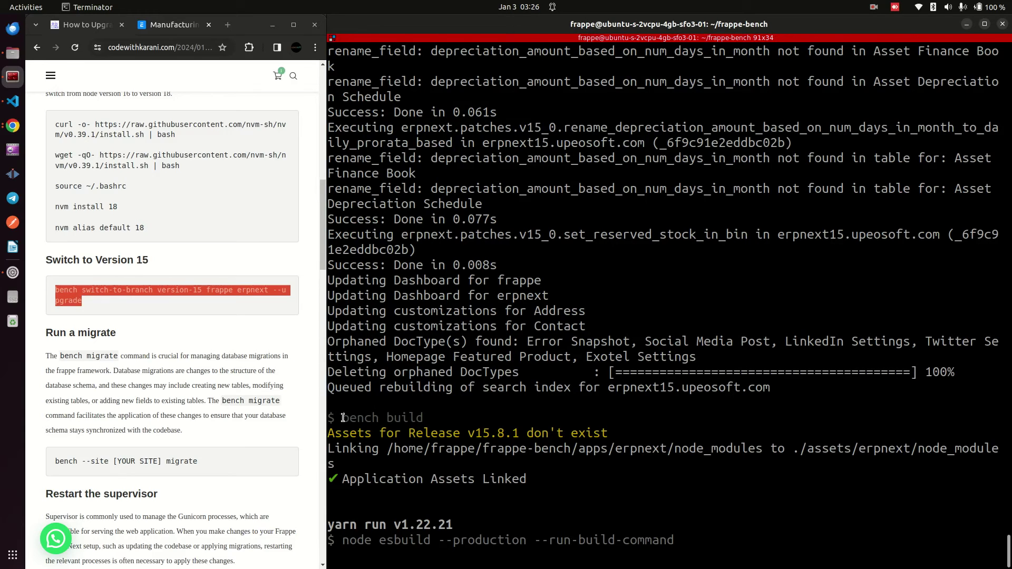
{"action": "left_click_drag", "start_coordinate": [342, 417], "coordinate": [432, 417]}
{"action": "left_click", "coordinate": [432, 417]}
{"action": "left_click_drag", "start_coordinate": [432, 416], "coordinate": [343, 418]}
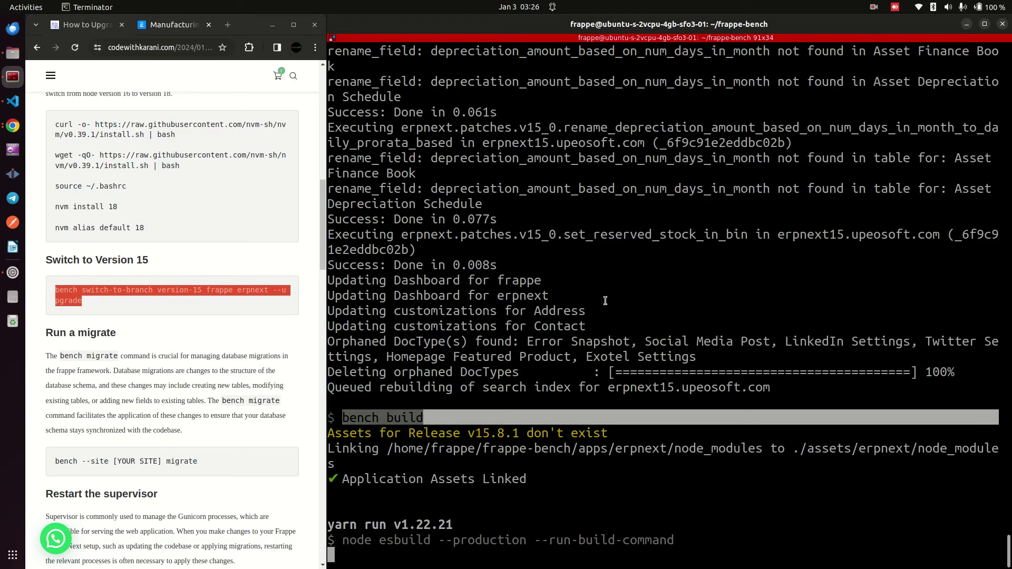
{"action": "left_click", "coordinate": [448, 421]}
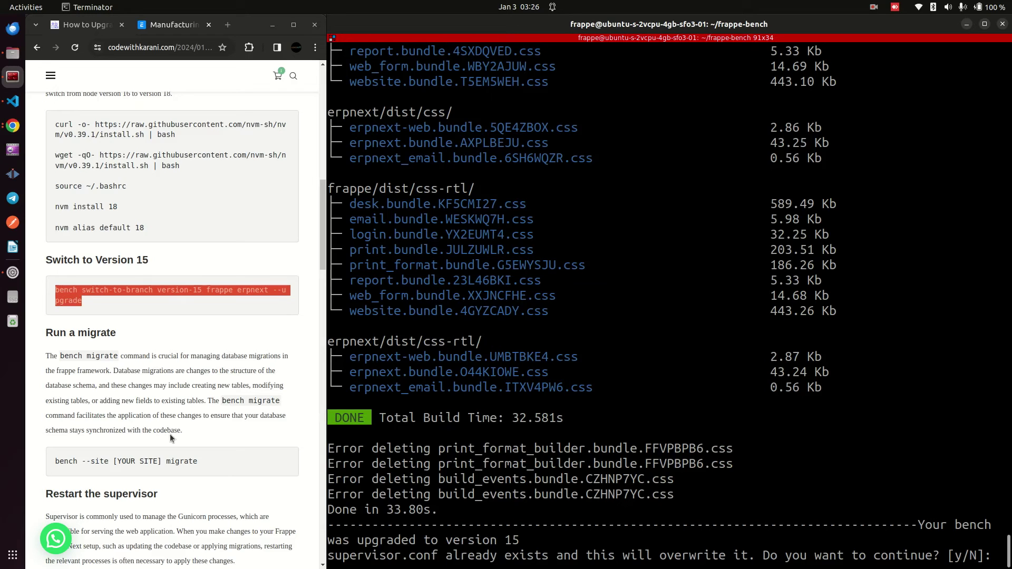
Step: Answer y to the terminal prompts to overwrite supervisor.conf and nginx.conf
{"action": "type", "text": "y"}
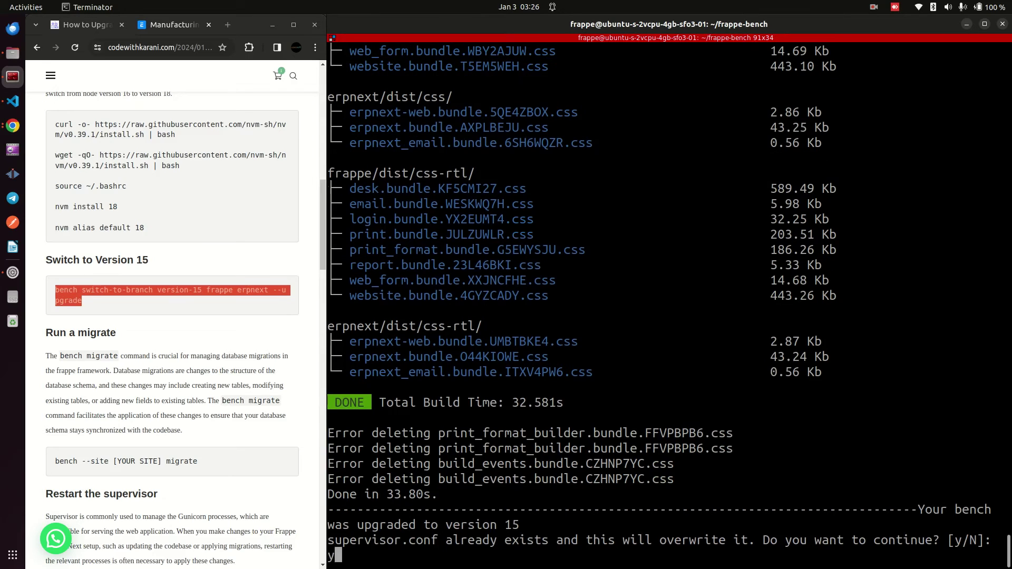
{"action": "key", "text": "Return"}
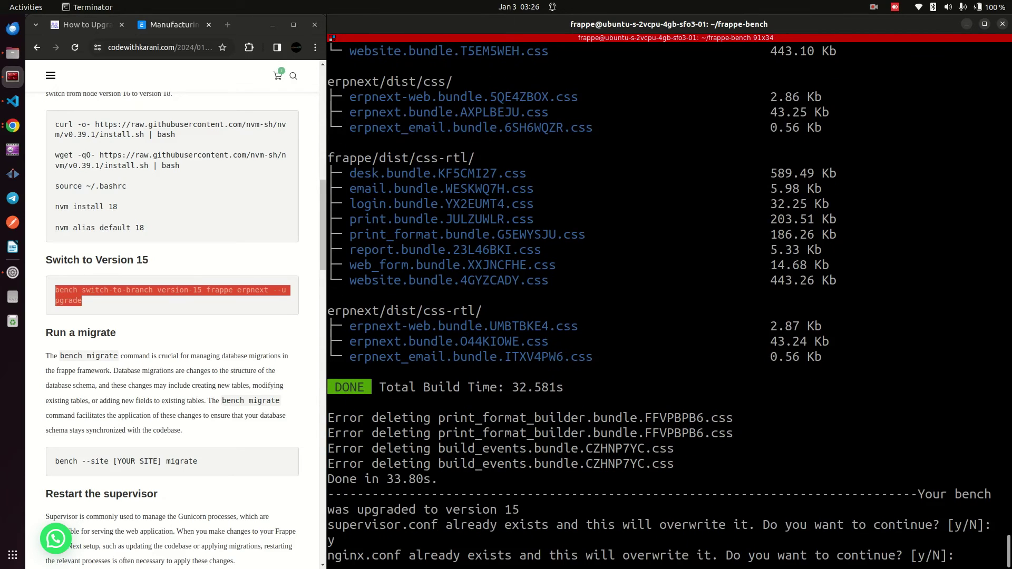
{"action": "type", "text": "y"}
{"action": "key", "text": "Return"}
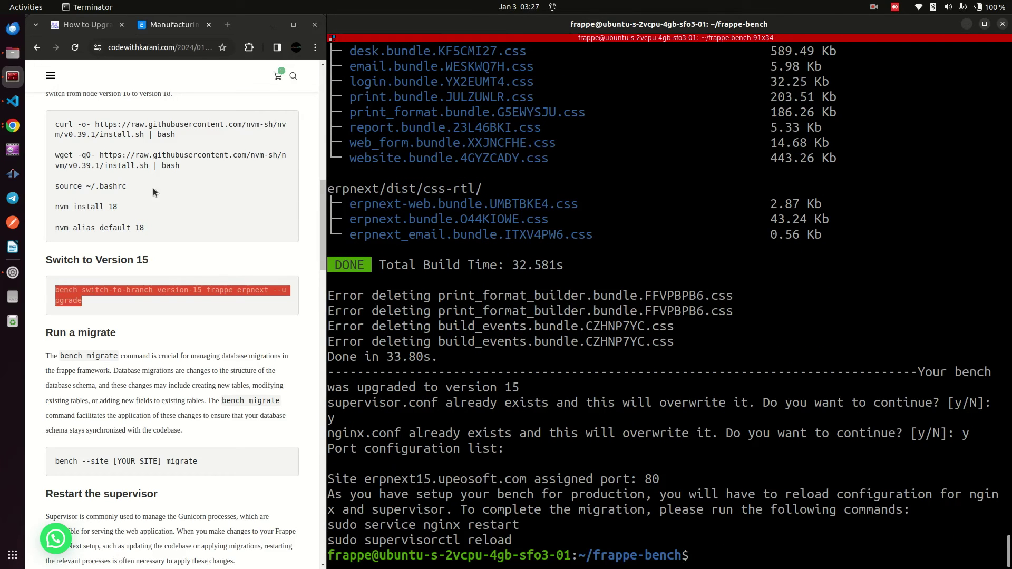
Step: Copy the guide's bench --site [YOUR SITE] migrate command and paste it at the terminal prompt without running it
{"action": "scroll", "coordinate": [141, 473], "scroll_direction": "down", "scroll_amount": 3}
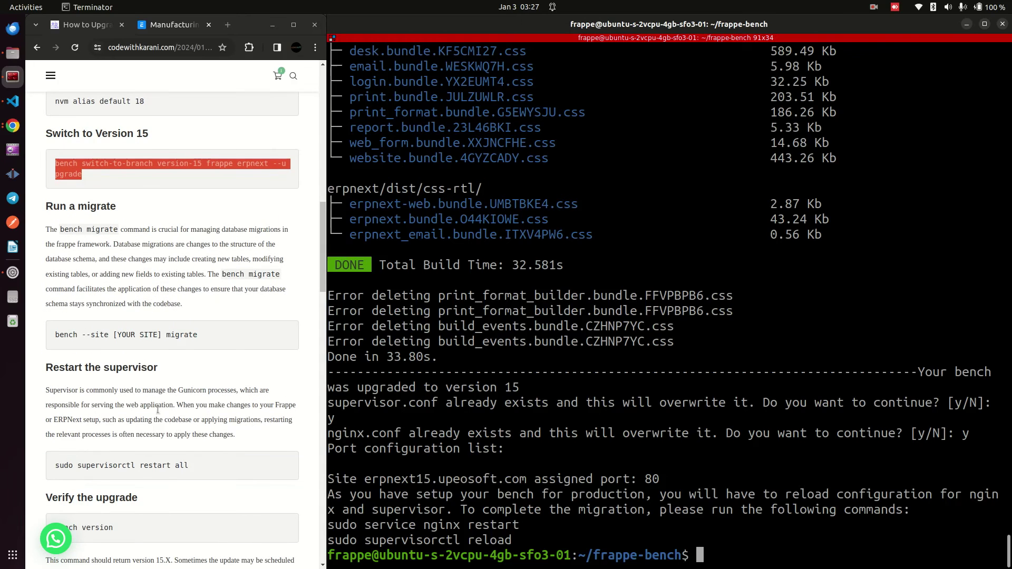
{"action": "left_click_drag", "start_coordinate": [55, 335], "coordinate": [198, 338]}
{"action": "right_click", "coordinate": [197, 339]}
{"action": "left_click", "coordinate": [207, 345]}
{"action": "right_click", "coordinate": [672, 308]}
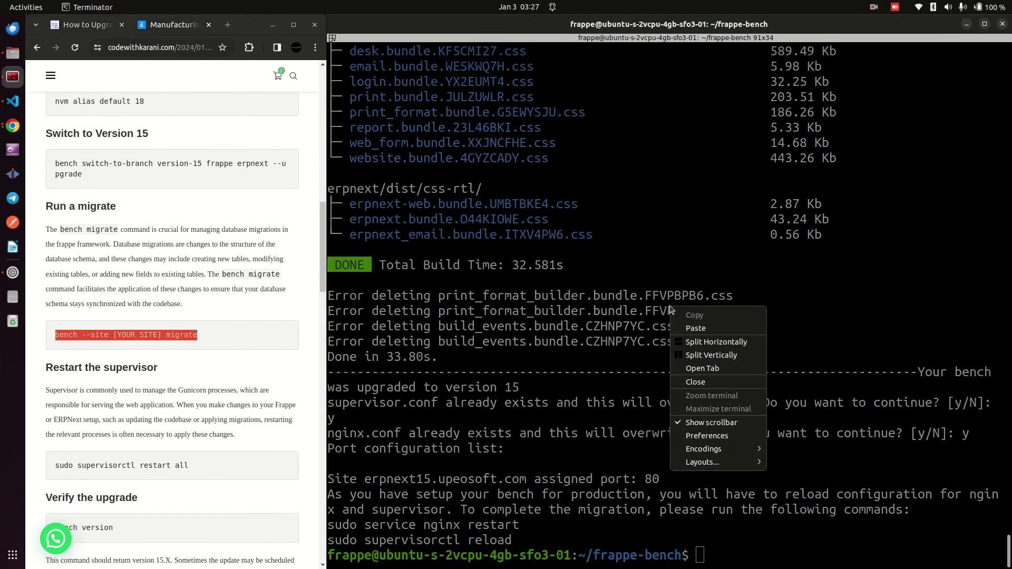
{"action": "left_click", "coordinate": [696, 329]}
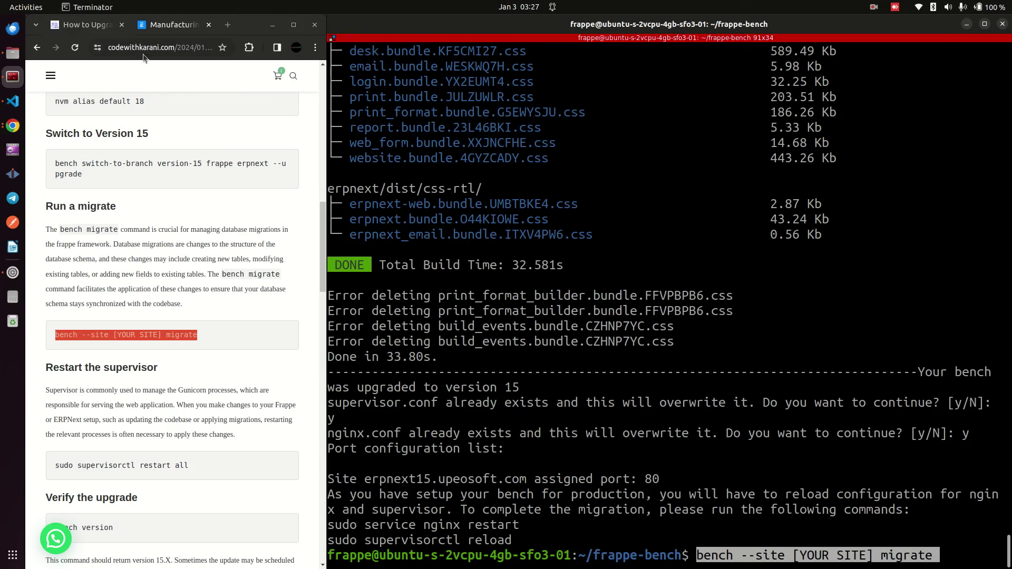
Step: Copy the ERPNext site's web address from the browser and paste it into a new LibreOffice Writer document
{"action": "left_click", "coordinate": [163, 25]}
{"action": "left_click", "coordinate": [186, 49]}
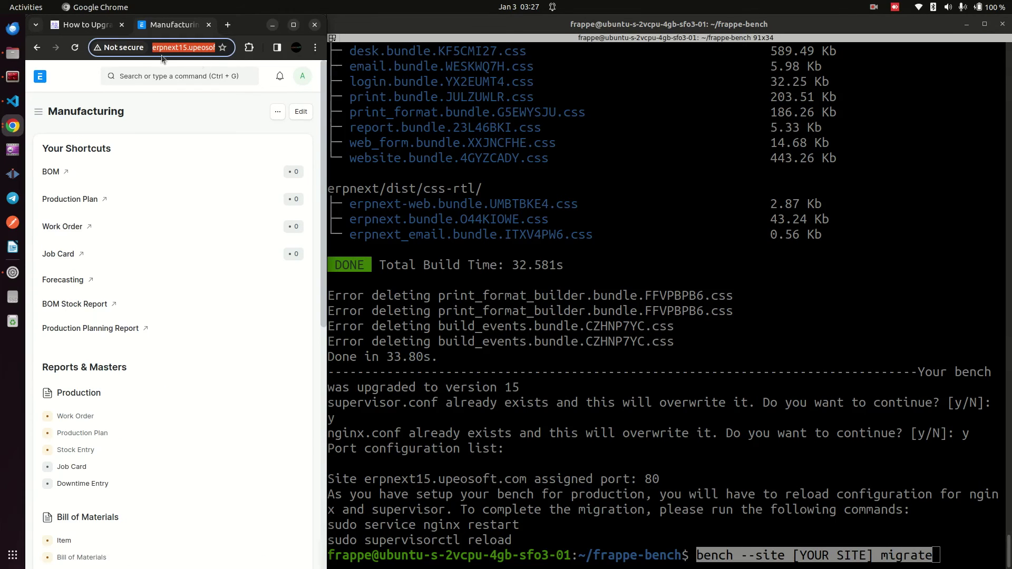
{"action": "left_click", "coordinate": [12, 247]}
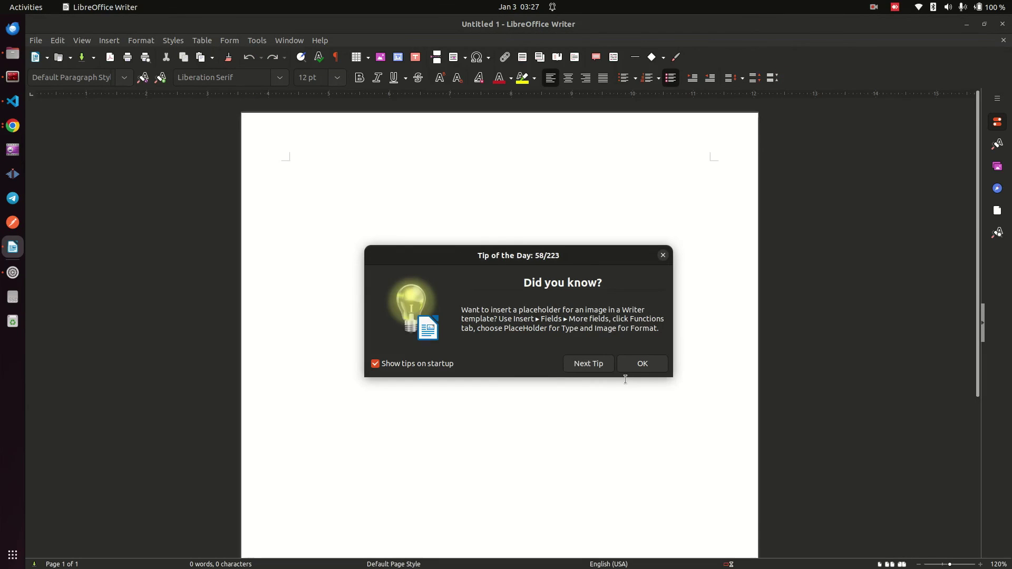
{"action": "left_click", "coordinate": [640, 369]}
{"action": "key", "text": "ctrl+v"}
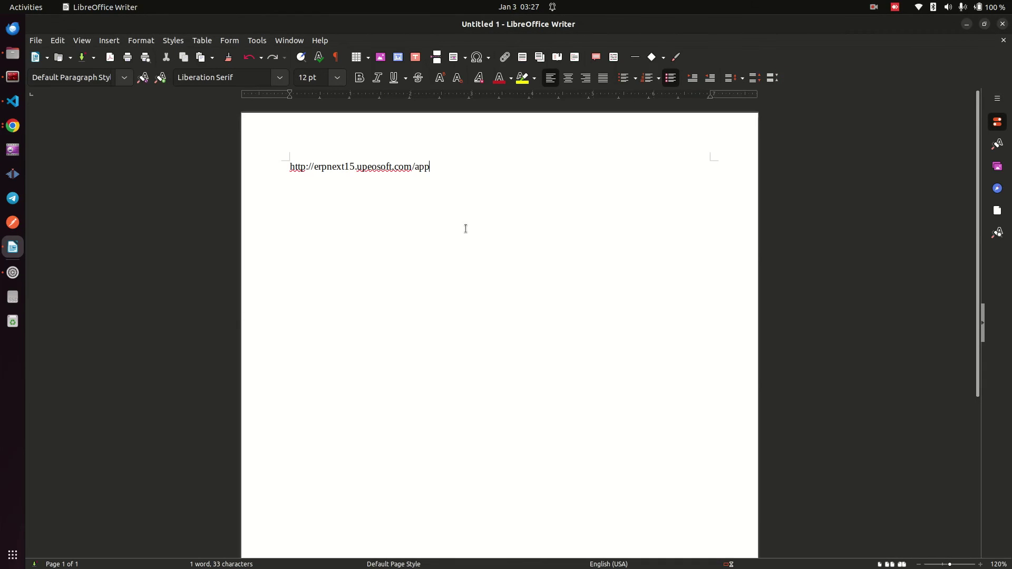
Step: Trim the pasted address to erpnext15.upeosoft.com and cut it to the clipboard
{"action": "key", "text": "BackSpace"}
{"action": "key", "text": "BackSpace"}
{"action": "key", "text": "BackSpace"}
{"action": "key", "text": "BackSpace"}
{"action": "left_click_drag", "start_coordinate": [315, 166], "coordinate": [232, 165]}
{"action": "key", "text": "BackSpace"}
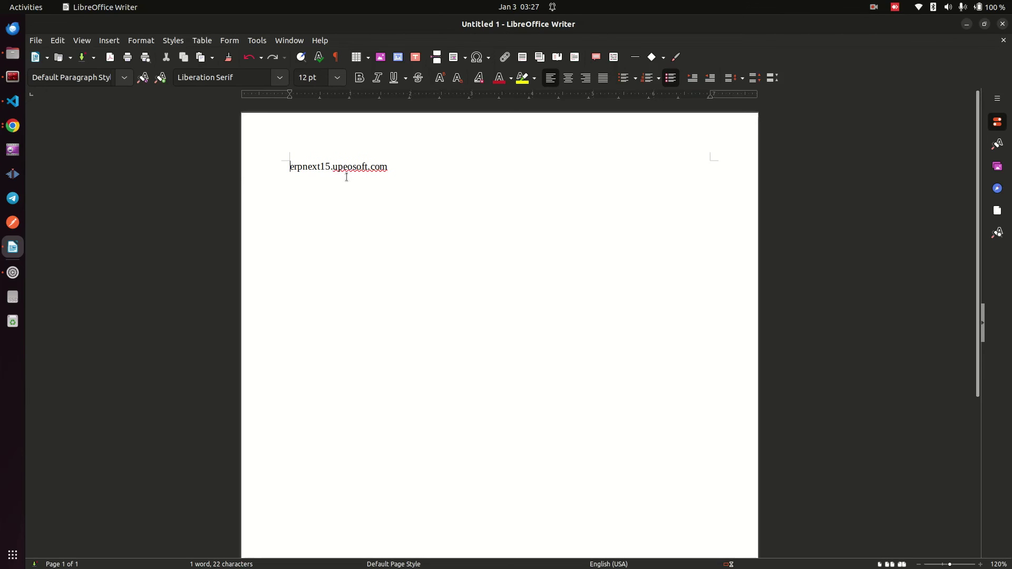
{"action": "key", "text": "ctrl+a"}
{"action": "key", "text": "ctrl+x"}
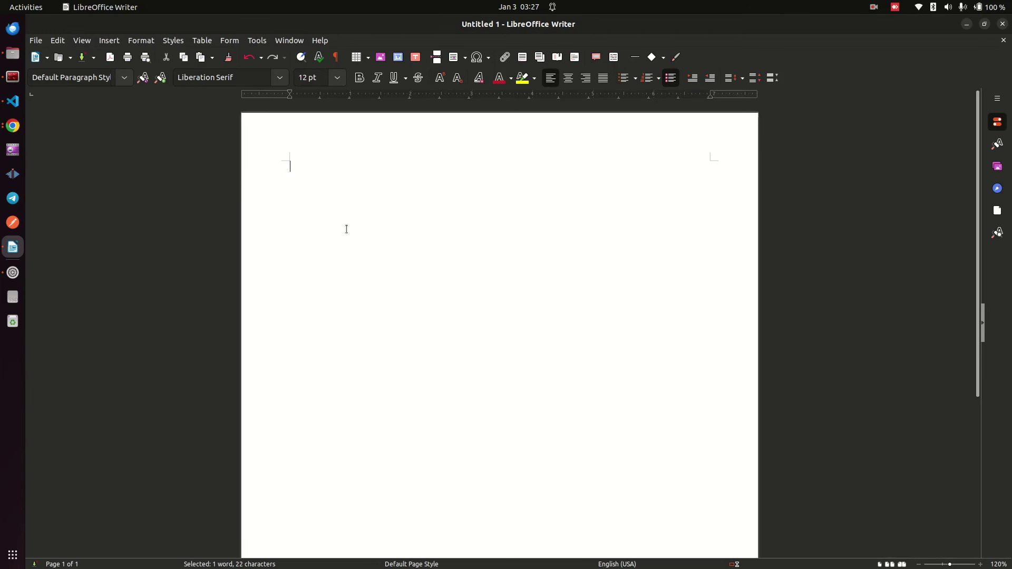
Step: In the terminal, replace the [YOUR SITE] placeholder with erpnext15.upeosoft.com and run the bench migrate command
{"action": "left_click", "coordinate": [12, 77]}
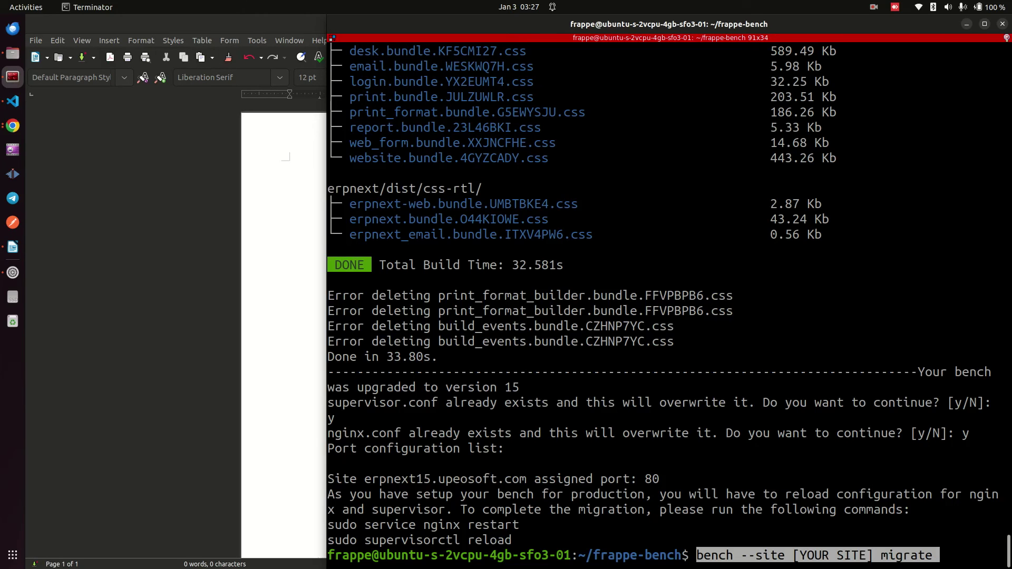
{"action": "key", "text": "Left"}
{"action": "key", "text": "Left"}
{"action": "key", "text": "Left"}
{"action": "key", "text": "Left"}
{"action": "key", "text": "Left"}
{"action": "key", "text": "Left"}
{"action": "key", "text": "Left"}
{"action": "key", "text": "Left"}
{"action": "key", "text": "BackSpace"}
{"action": "key", "text": "BackSpace"}
{"action": "key", "text": "BackSpace"}
{"action": "key", "text": "BackSpace"}
{"action": "key", "text": "BackSpace"}
{"action": "key", "text": "BackSpace"}
{"action": "key", "text": "BackSpace"}
{"action": "key", "text": "BackSpace"}
{"action": "key", "text": "BackSpace"}
{"action": "key", "text": "BackSpace"}
{"action": "key", "text": "BackSpace"}
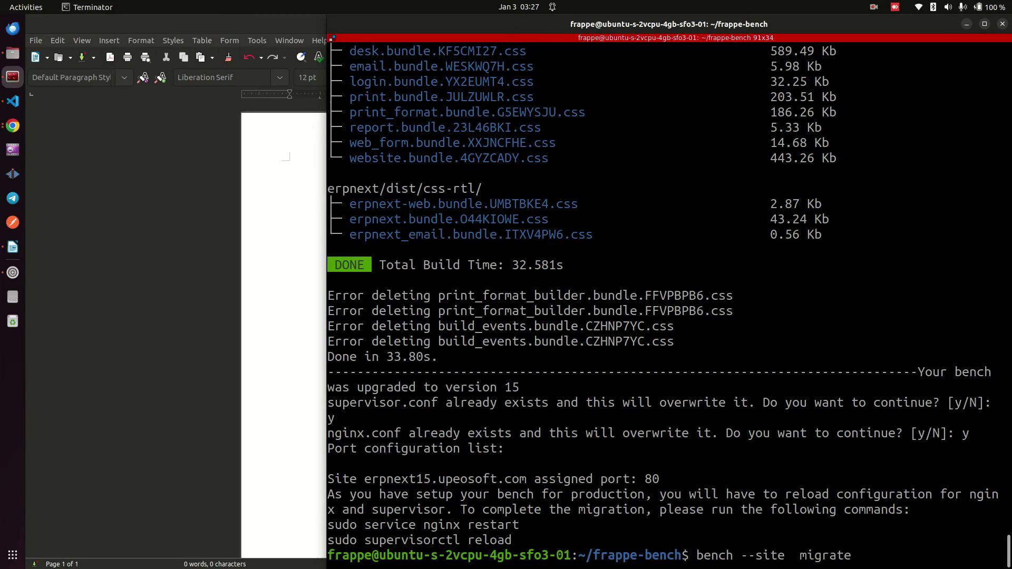
{"action": "right_click", "coordinate": [837, 279]}
{"action": "left_click", "coordinate": [809, 357]}
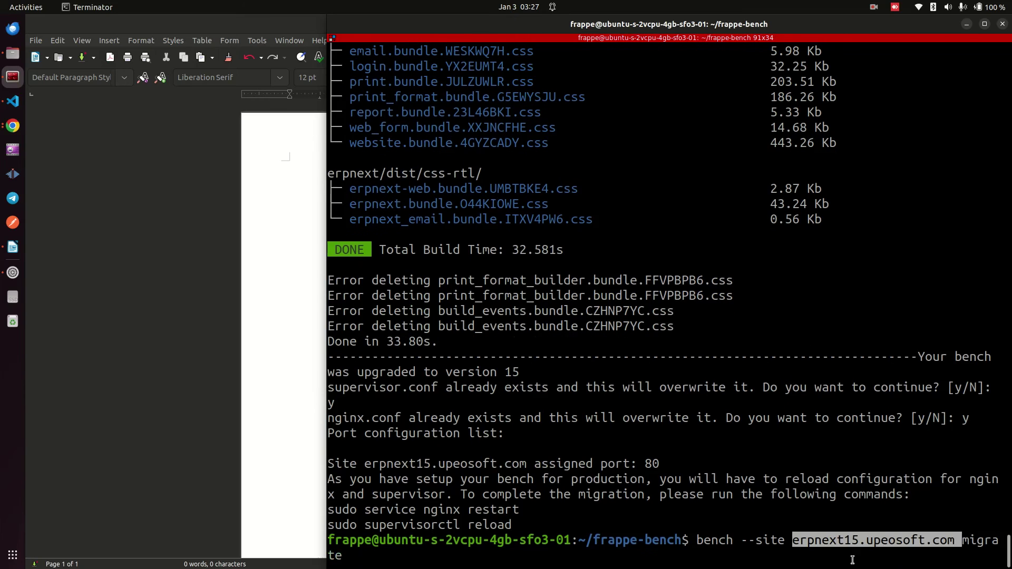
{"action": "key", "text": "Return"}
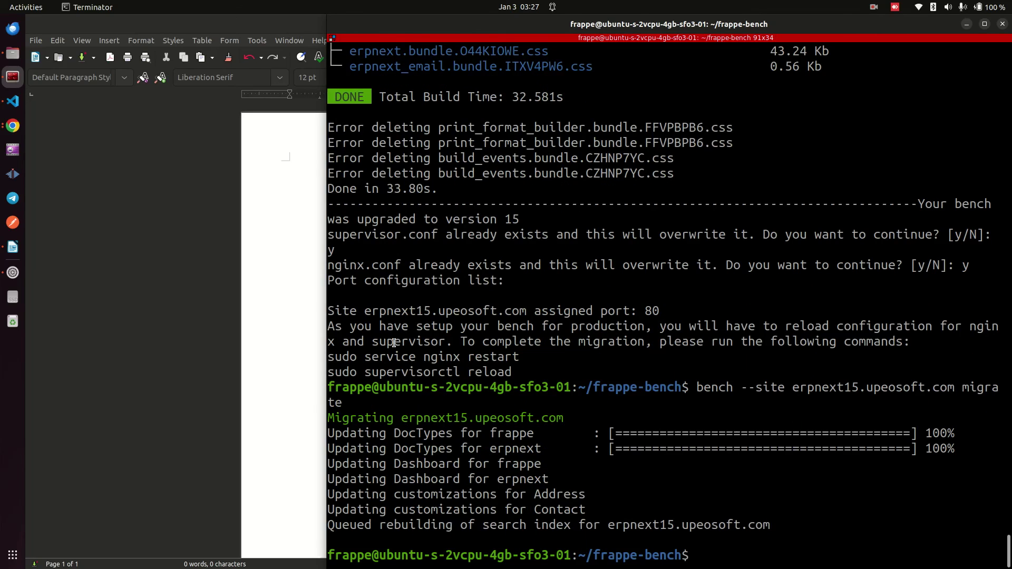
Step: Close the Writer document without saving and return to the guide's supervisor restart section in the browser
{"action": "left_click", "coordinate": [94, 136]}
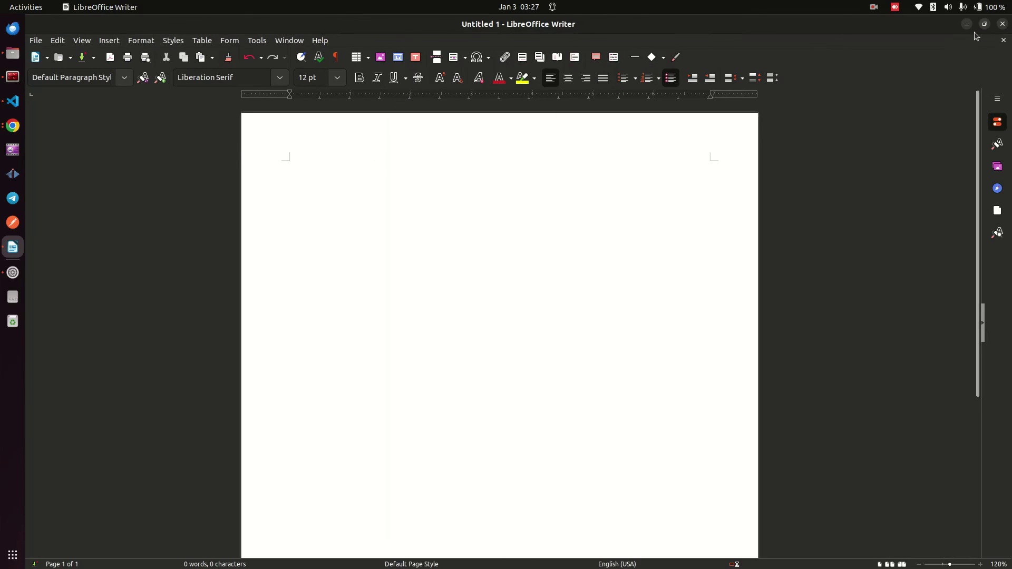
{"action": "left_click", "coordinate": [1003, 23]}
{"action": "left_click", "coordinate": [435, 324]}
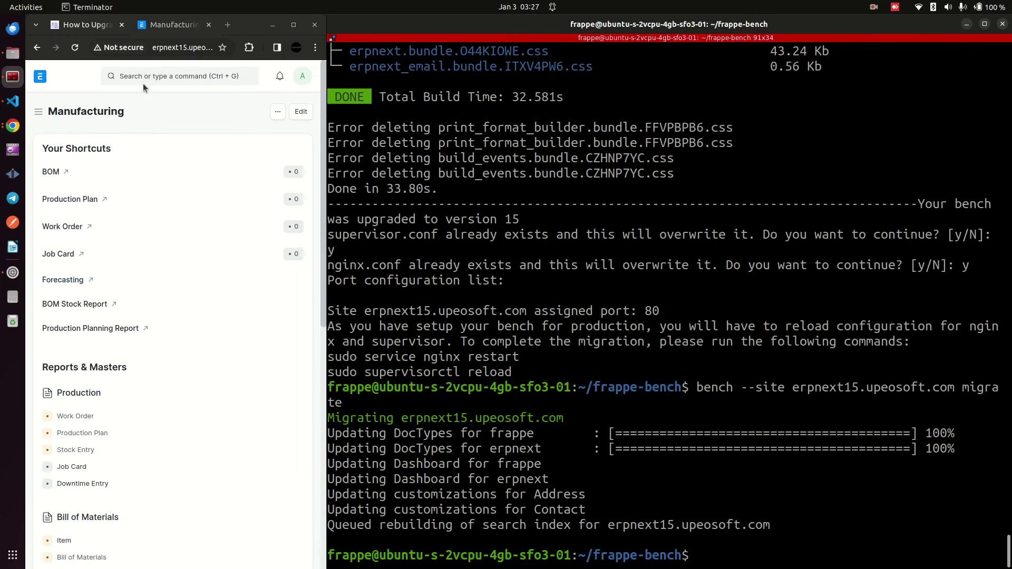
{"action": "left_click", "coordinate": [85, 24]}
{"action": "scroll", "coordinate": [107, 317], "scroll_direction": "down", "scroll_amount": 4}
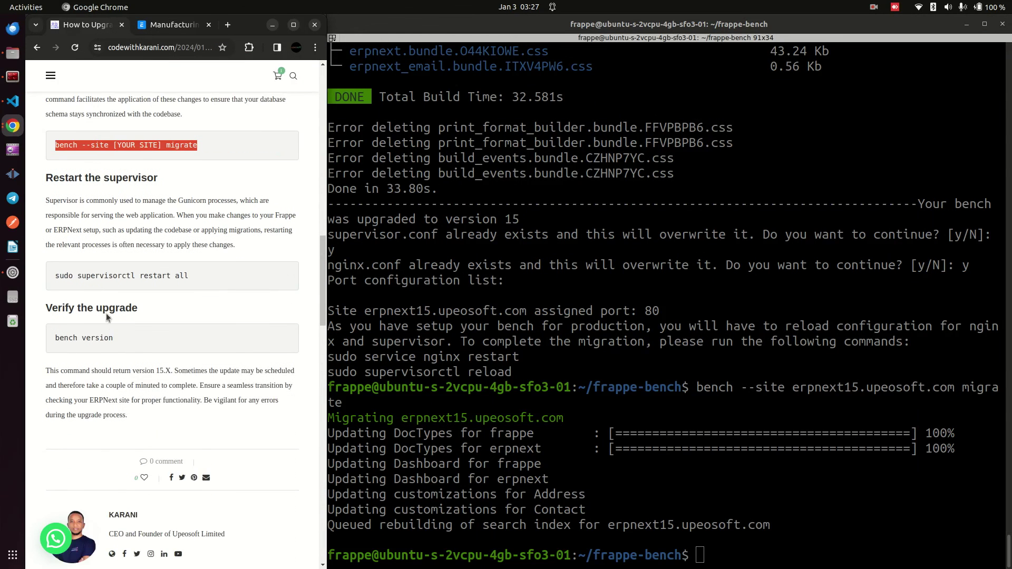
Step: Copy the guide's sudo supervisorctl restart all command, run it in the terminal and enter the sudo password
{"action": "triple_click", "coordinate": [106, 276]}
{"action": "right_click", "coordinate": [98, 272]}
{"action": "left_click", "coordinate": [126, 287]}
{"action": "left_click", "coordinate": [624, 305]}
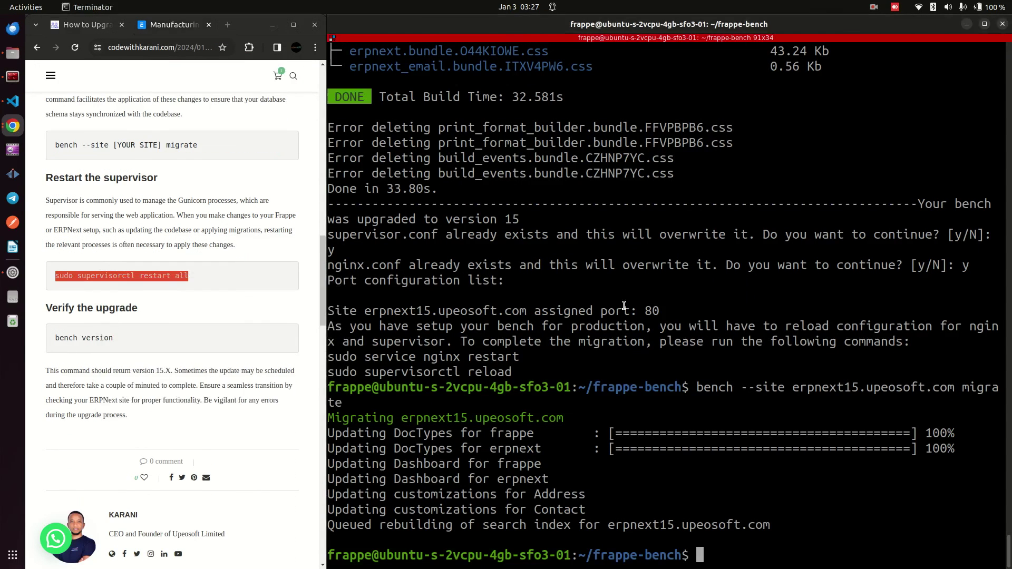
{"action": "right_click", "coordinate": [624, 306]}
{"action": "left_click", "coordinate": [646, 332]}
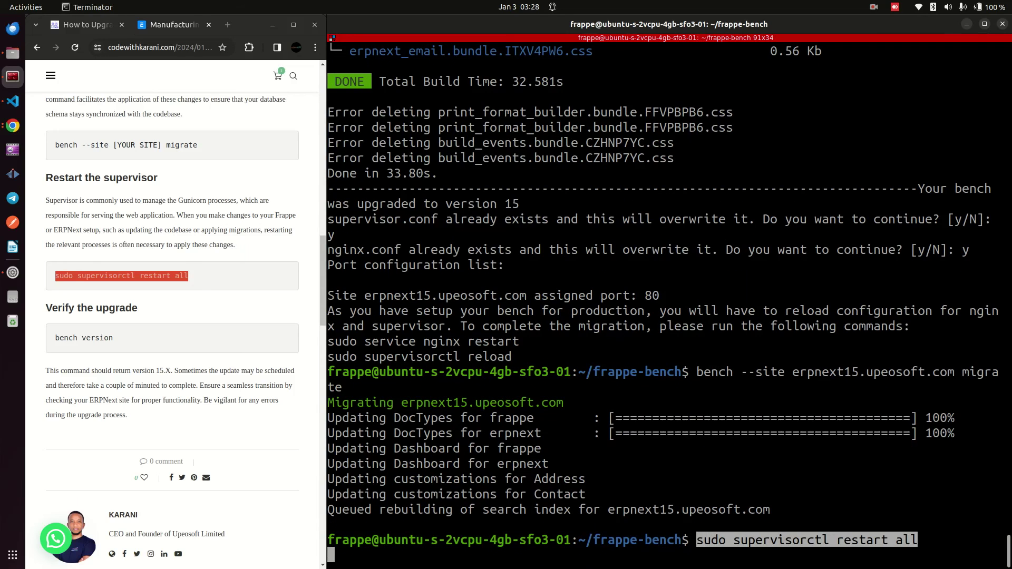
{"action": "key", "text": "Return"}
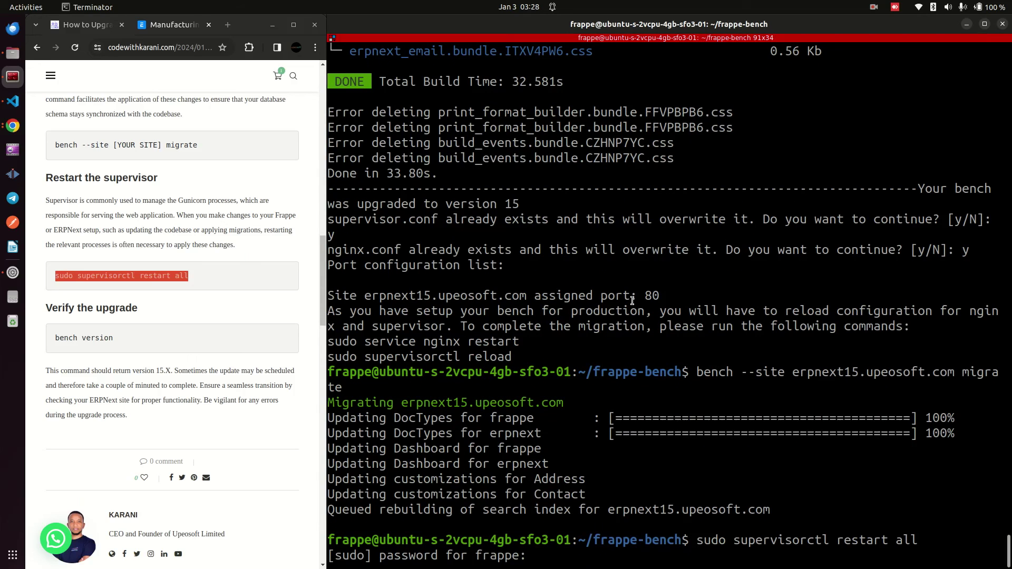
{"action": "key", "text": "Return"}
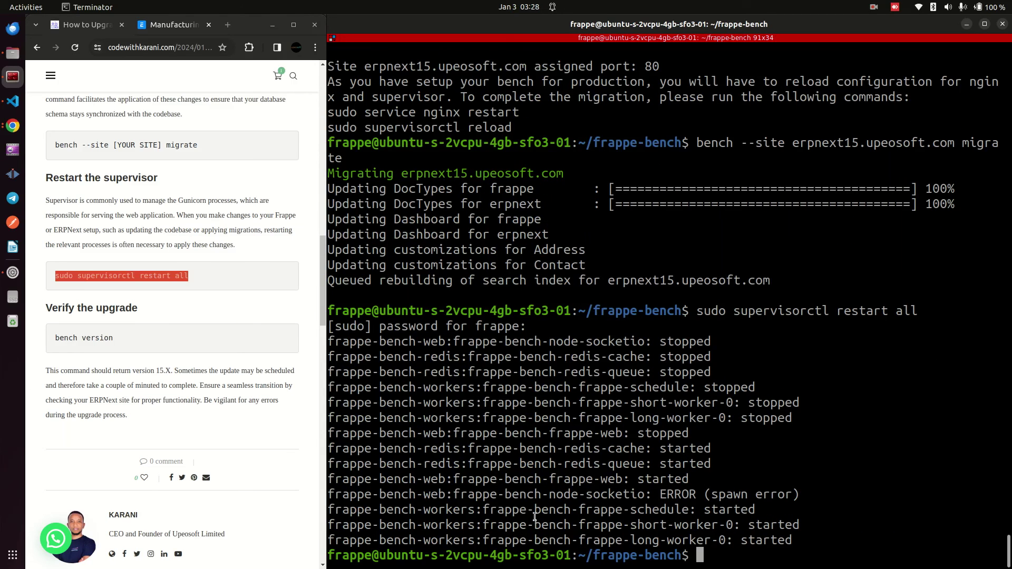
Step: Run bench version in the terminal and check the listed erpnext and frappe versions
{"action": "type", "text": "bench versi"}
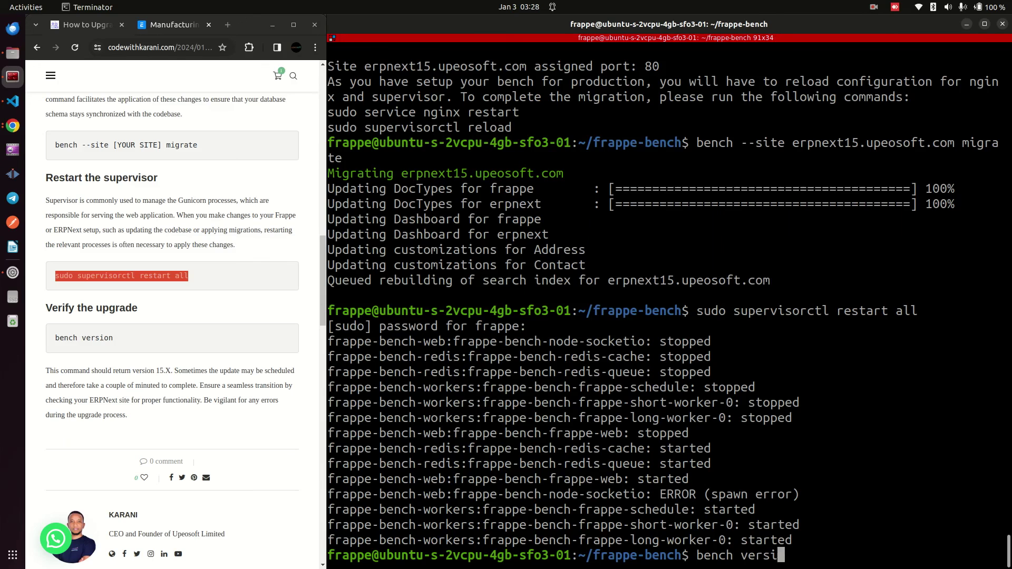
{"action": "type", "text": "on"}
{"action": "key", "text": "Return"}
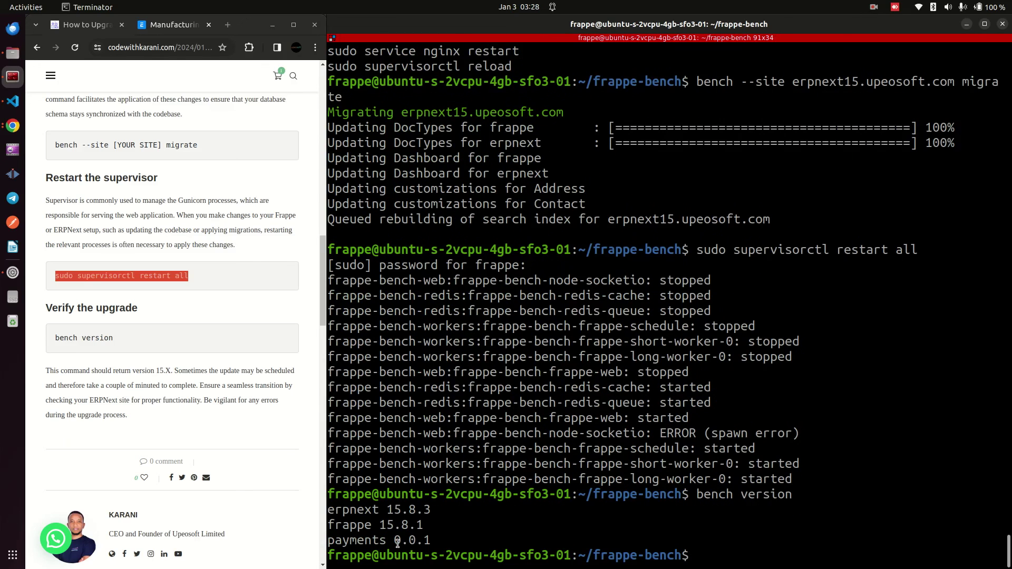
{"action": "left_click_drag", "start_coordinate": [439, 527], "coordinate": [331, 510]}
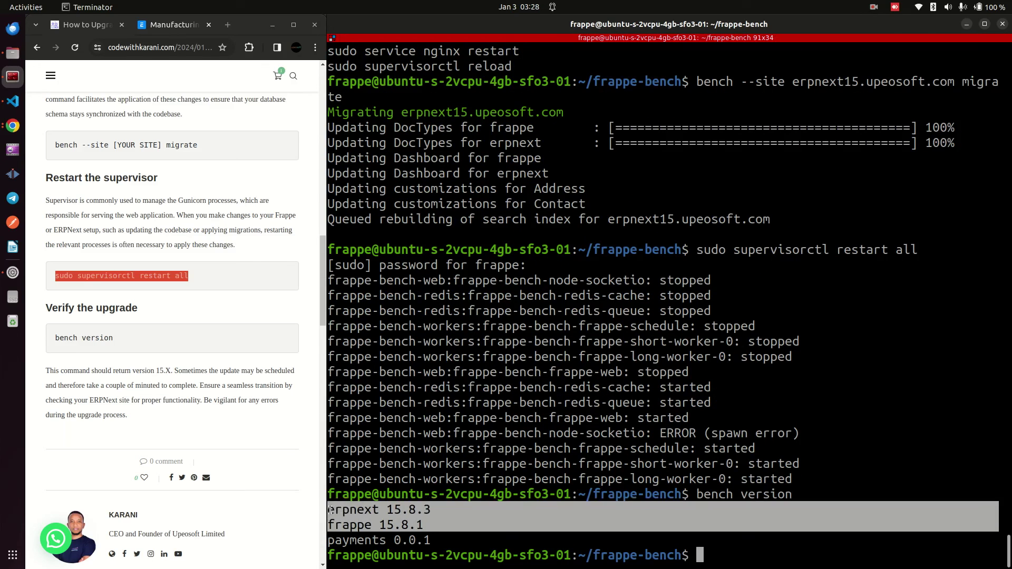
{"action": "left_click", "coordinate": [422, 523]}
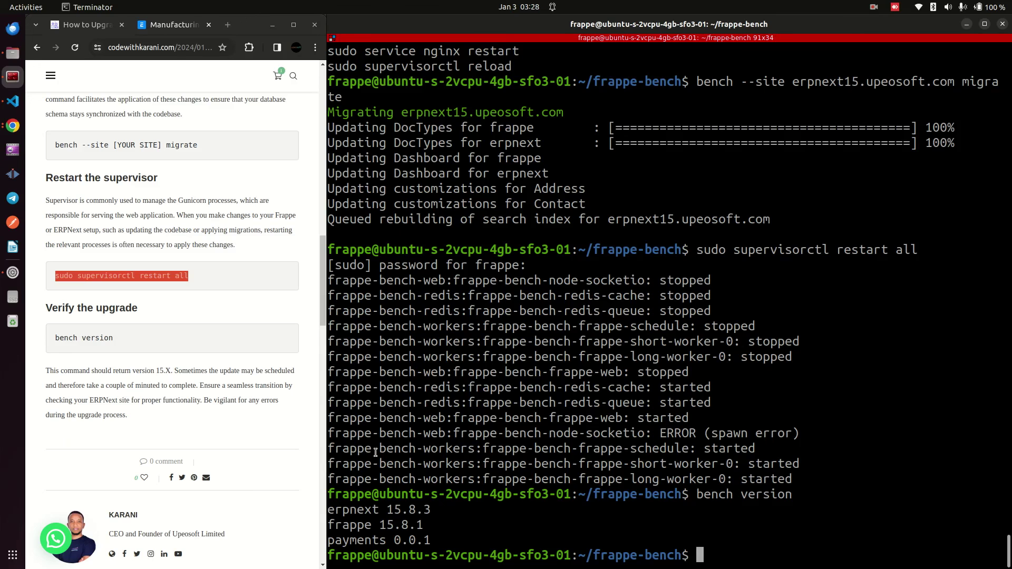
Step: Switch to the ERPNext site in the browser, maximize the window and reload the Manufacturing workspace
{"action": "left_click", "coordinate": [208, 189]}
{"action": "left_click", "coordinate": [174, 25]}
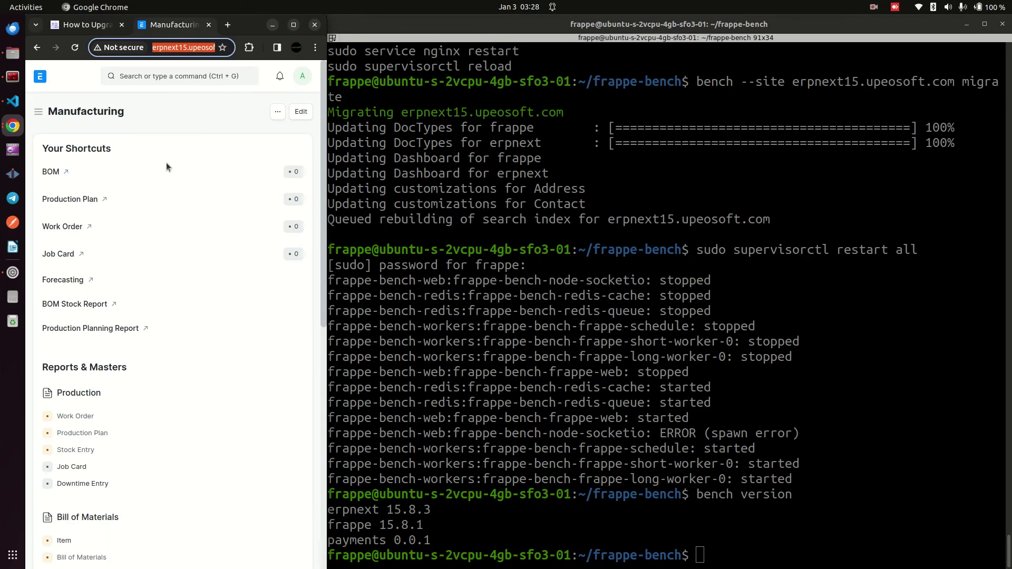
{"action": "left_click", "coordinate": [293, 25]}
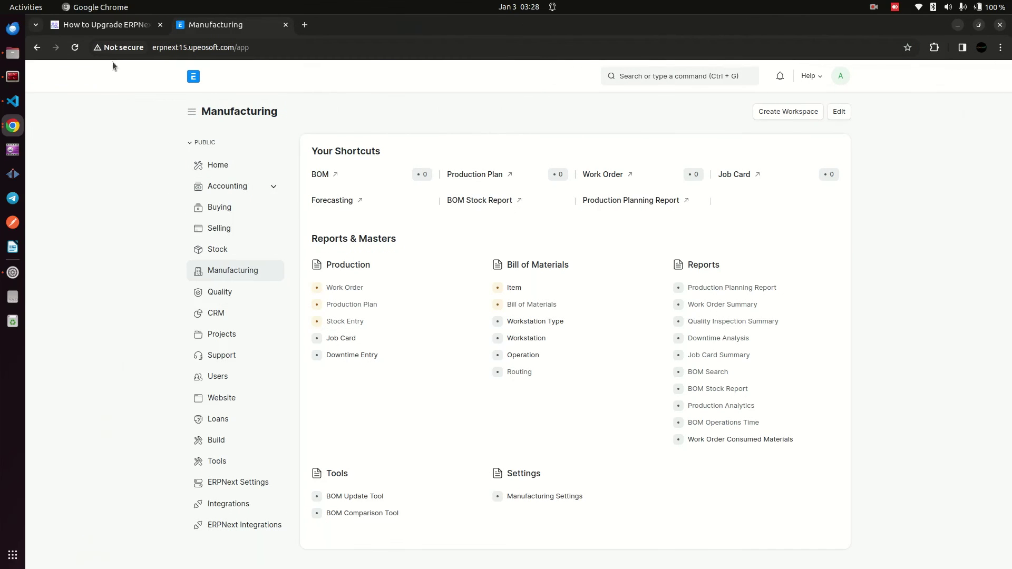
{"action": "left_click", "coordinate": [74, 47]}
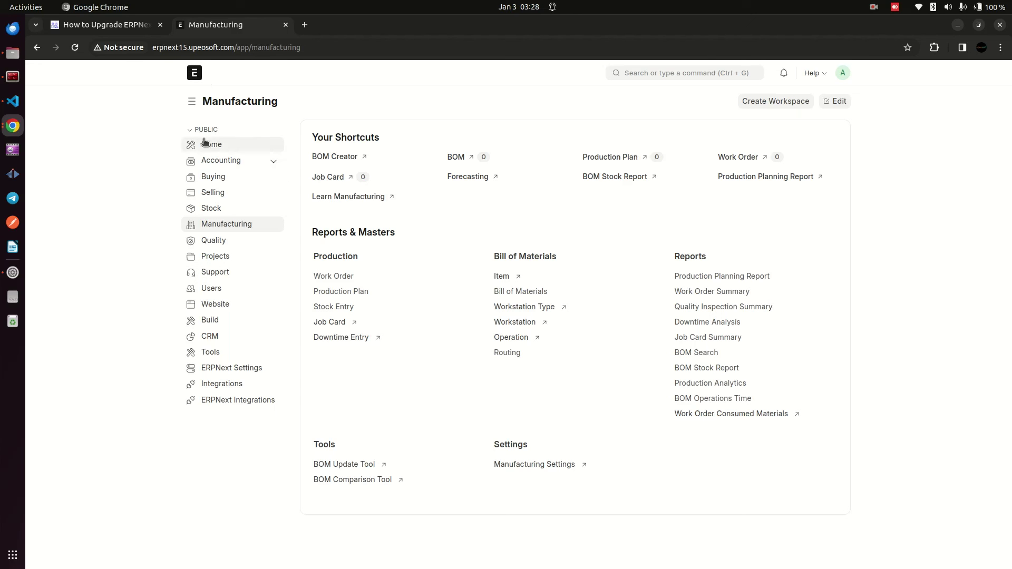
Step: Open the Accounting workspace and check the installed app versions in the site's Help information
{"action": "left_click", "coordinate": [221, 159]}
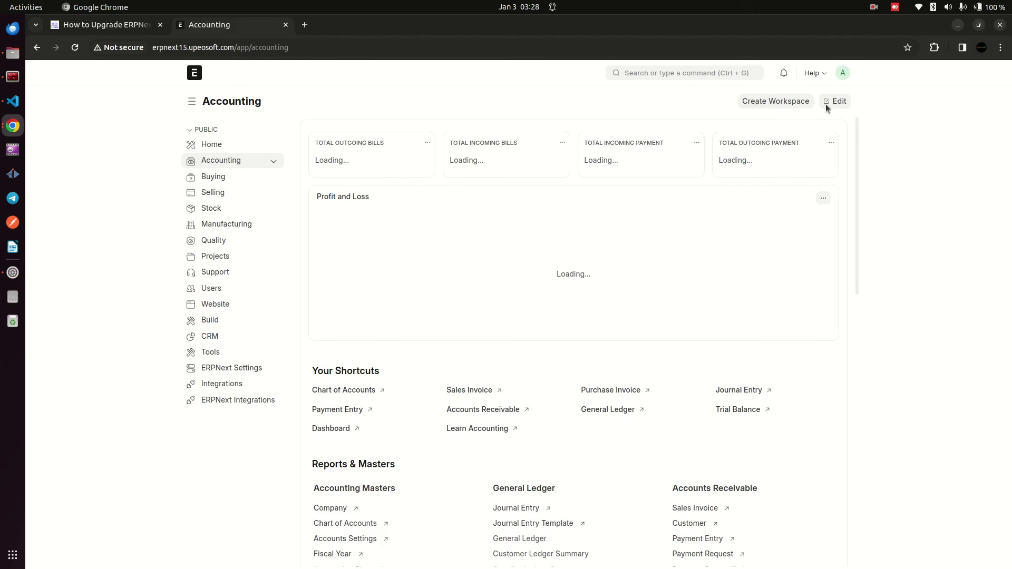
{"action": "left_click", "coordinate": [822, 74]}
{"action": "left_click", "coordinate": [755, 131]}
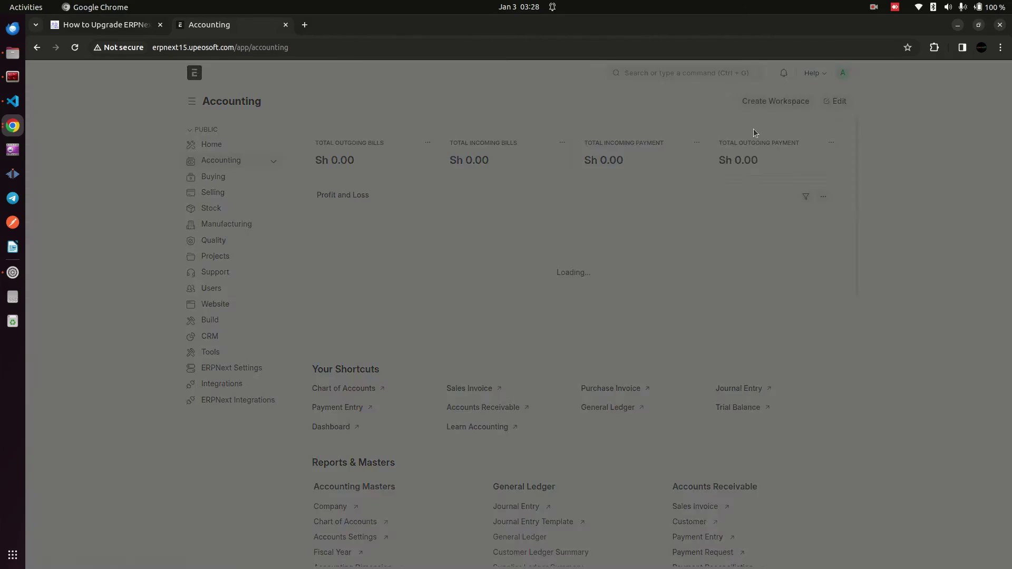
{"action": "left_click_drag", "start_coordinate": [412, 266], "coordinate": [489, 283]}
{"action": "left_click", "coordinate": [249, 390]}
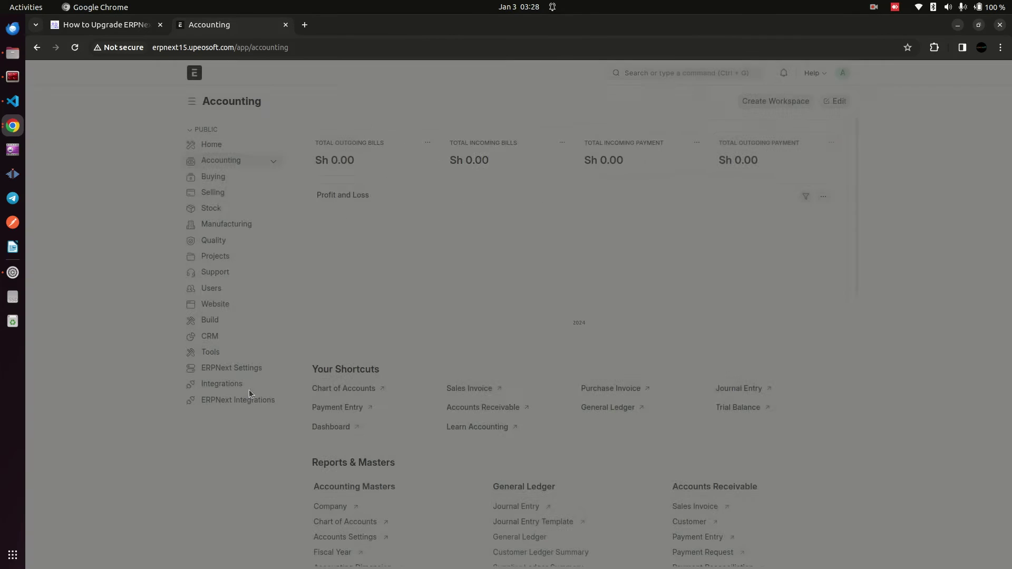
Step: Look through the Buying workspace and return to the beginning of the ERPNext upgrade guide
{"action": "left_click", "coordinate": [213, 176]}
{"action": "scroll", "coordinate": [556, 316], "scroll_direction": "down", "scroll_amount": 7}
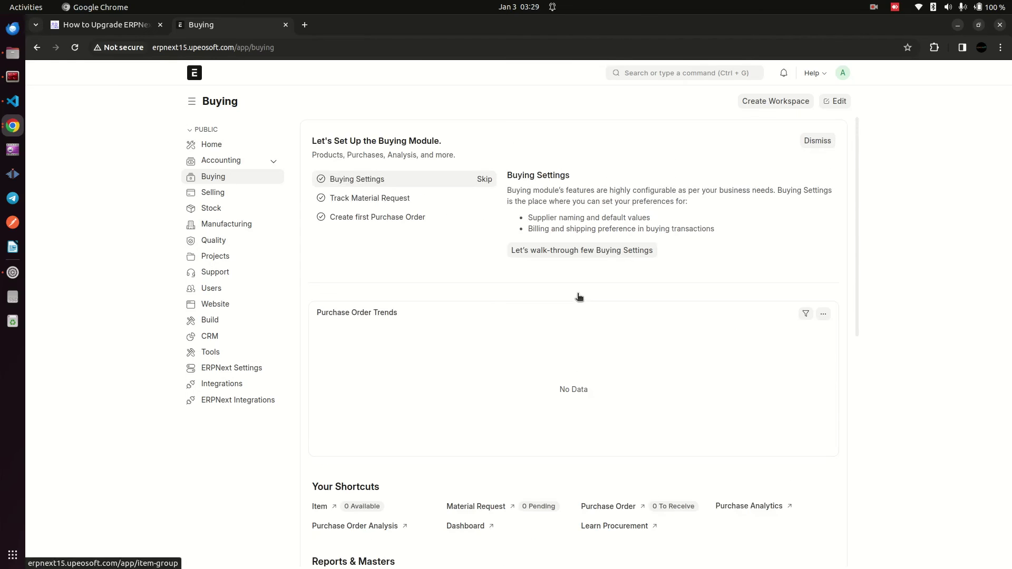
{"action": "left_click", "coordinate": [117, 24]}
{"action": "scroll", "coordinate": [290, 227], "scroll_direction": "up", "scroll_amount": 15}
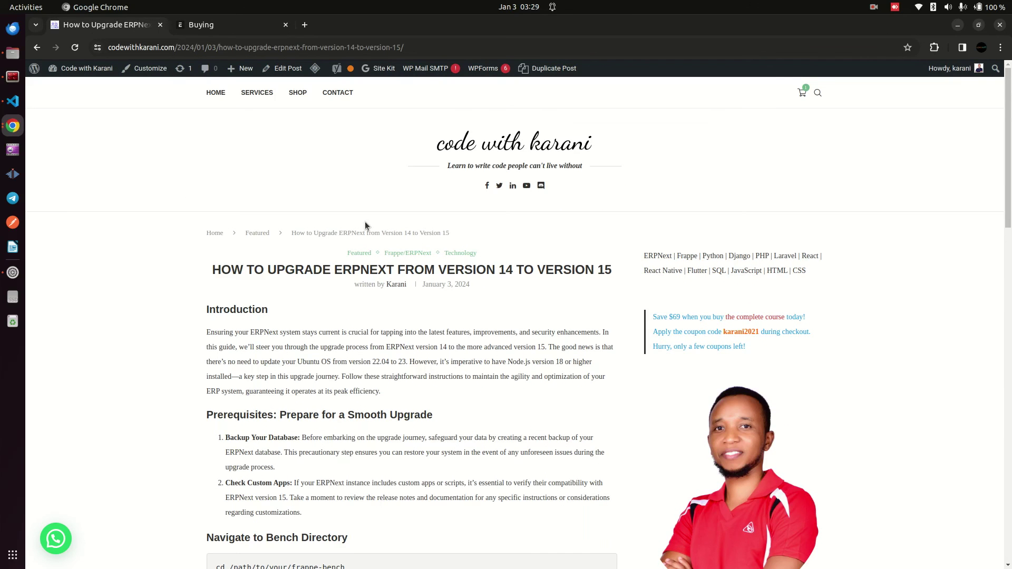